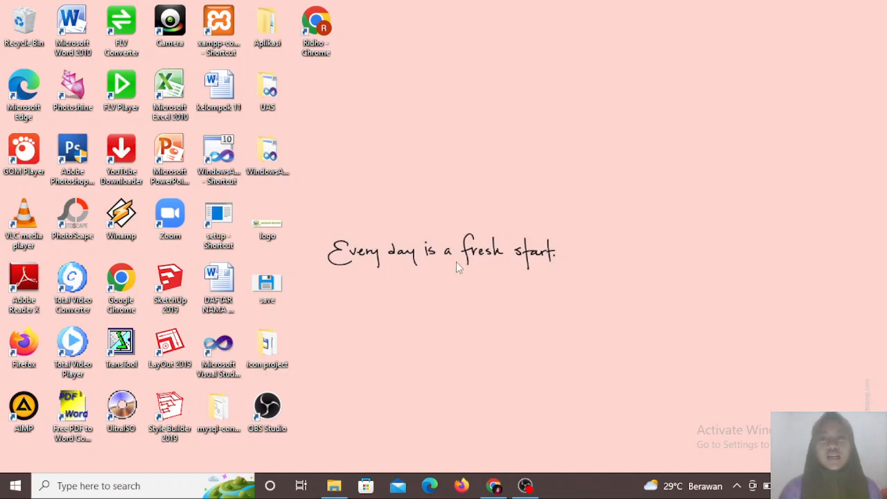
# - Start creating a new quiz in the E-learning 4D class
pyautogui.click(494, 487)
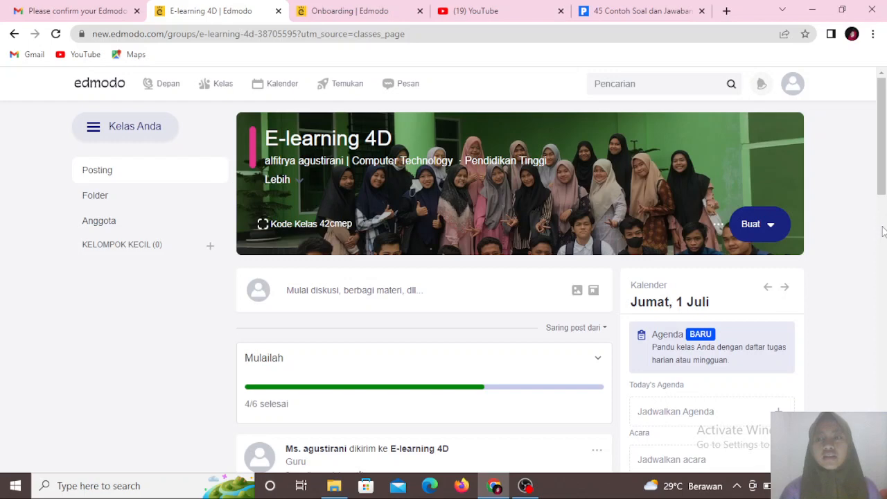
pyautogui.scroll(-5, 792, 164)
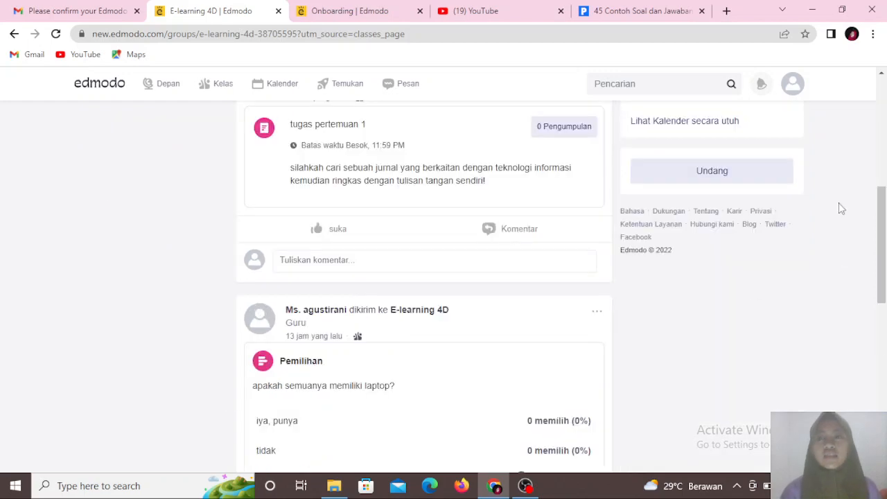
pyautogui.moveTo(883, 258); pyautogui.dragTo(885, 63)
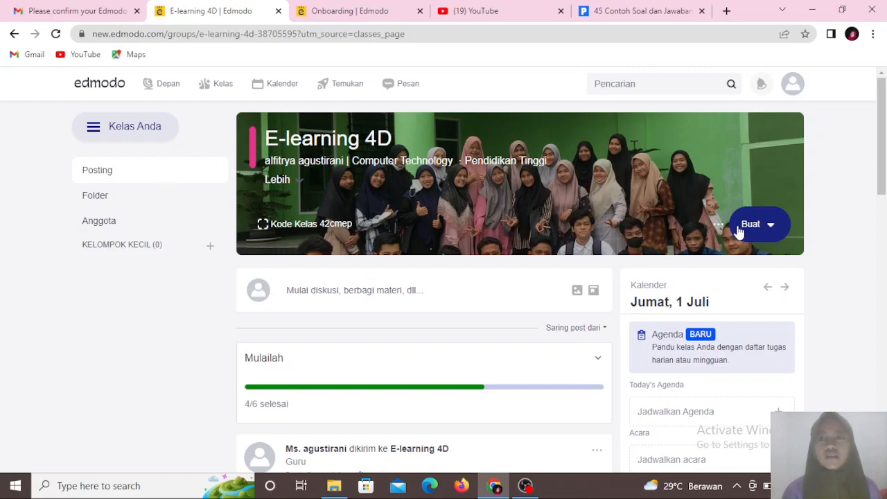
pyautogui.click(775, 237)
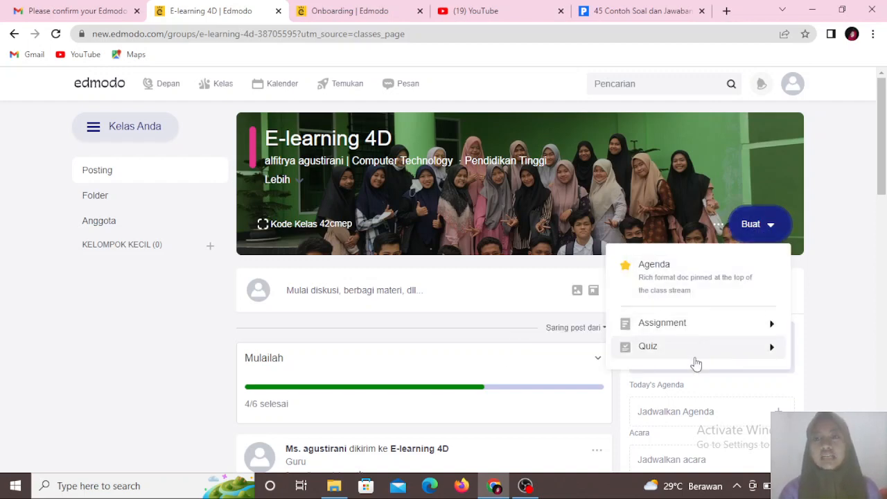
pyautogui.moveTo(664, 352)
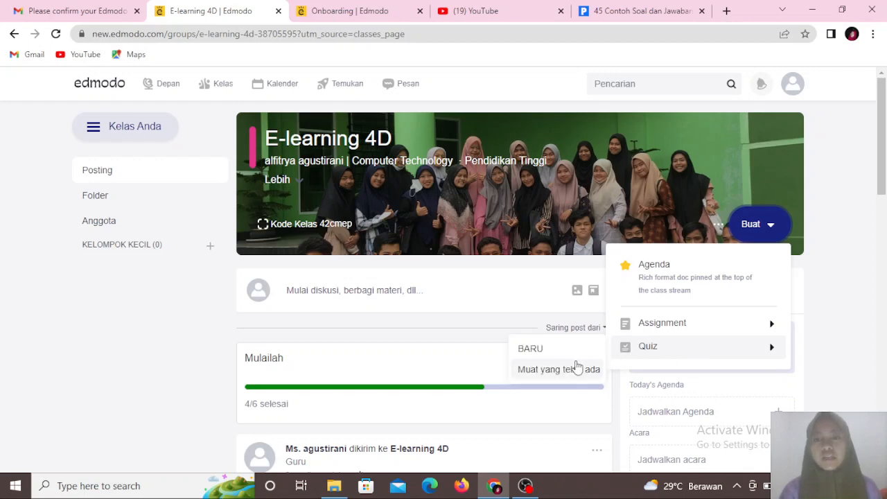
pyautogui.click(537, 356)
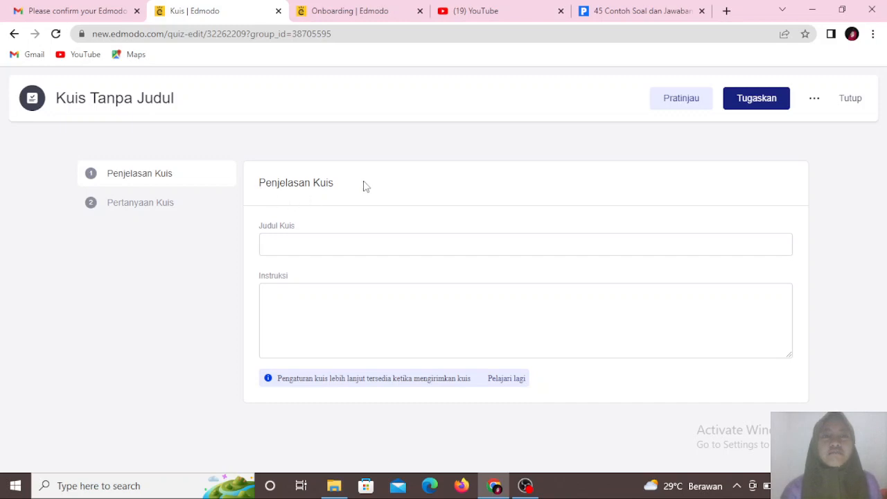
# - Title the quiz 'ulangan harian 1' and set its instructions to 'jawablah pertanyaan dengan benar dan teliti!'
pyautogui.click(276, 242)
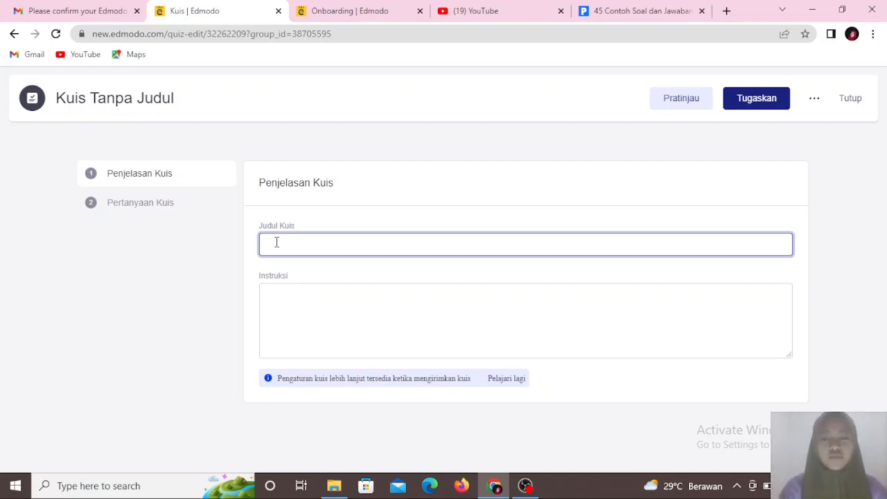
pyautogui.write('ulangan ha')
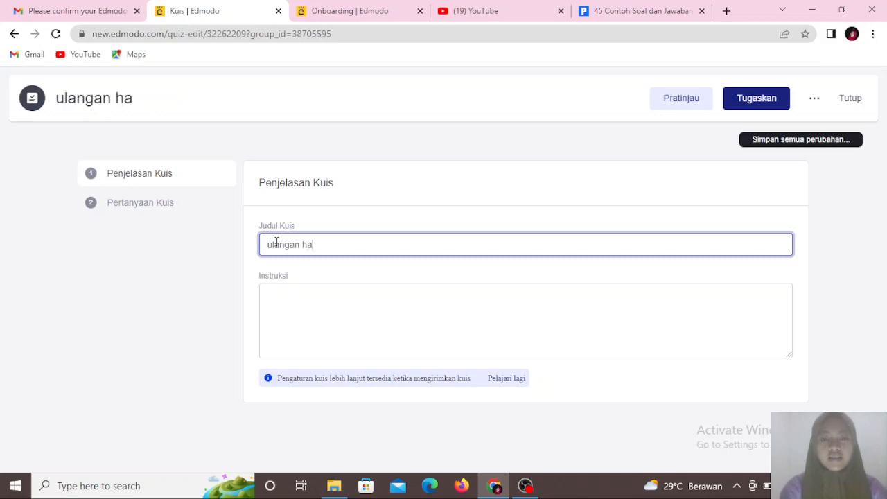
pyautogui.write('rian 1')
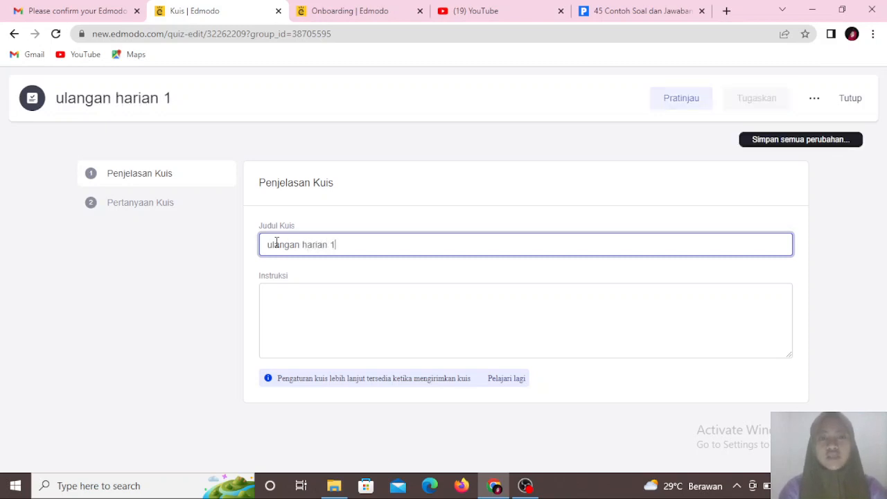
pyautogui.click(283, 298)
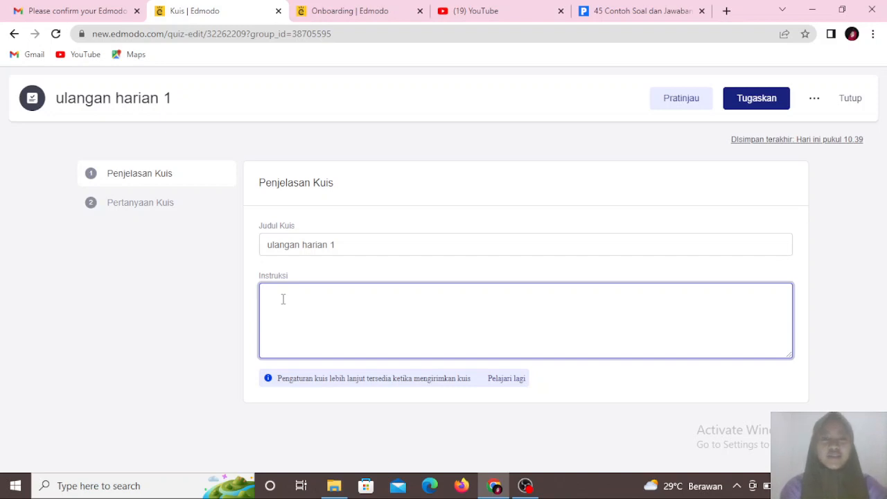
pyautogui.write('jaw')
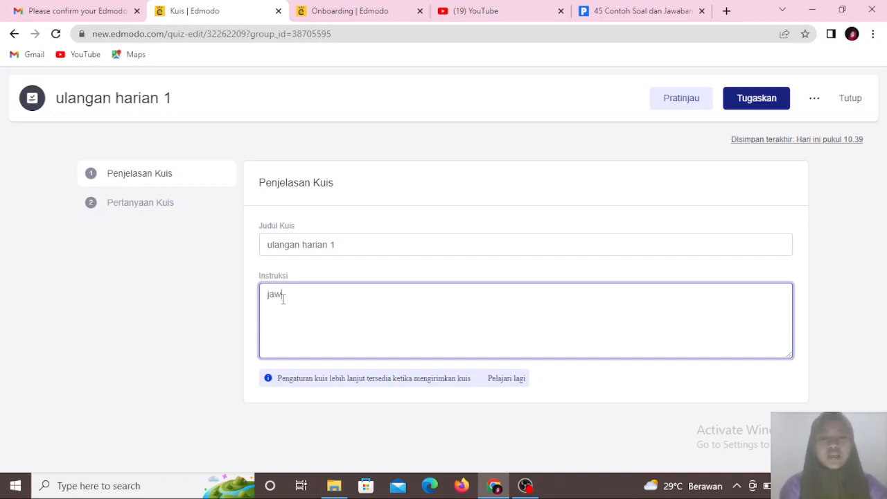
pyautogui.write('ablah pe')
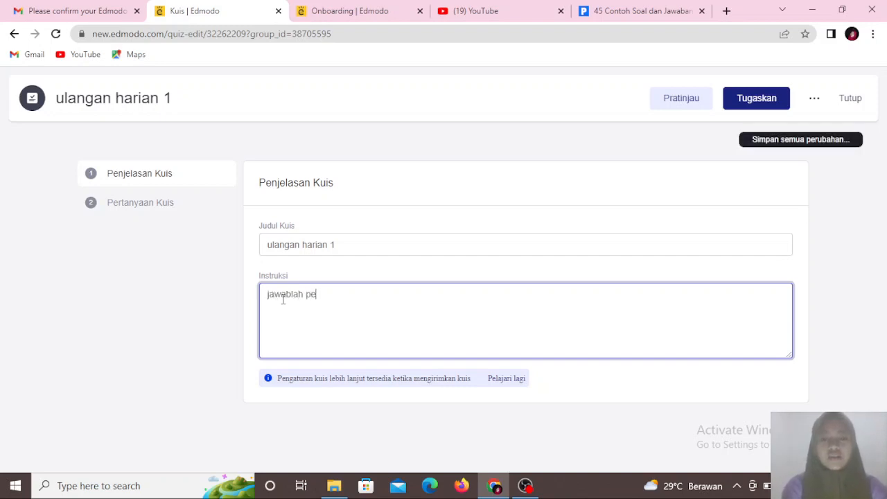
pyautogui.write('rtanyaan de')
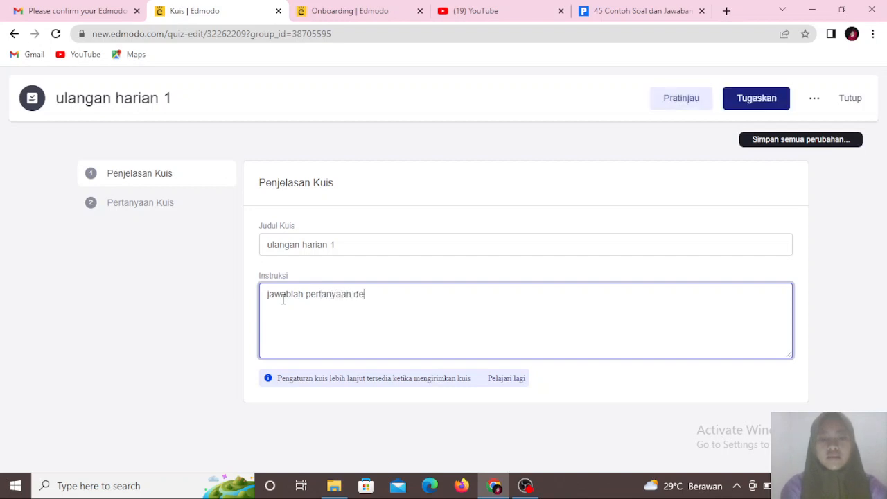
pyautogui.write('ngan benar dan ')
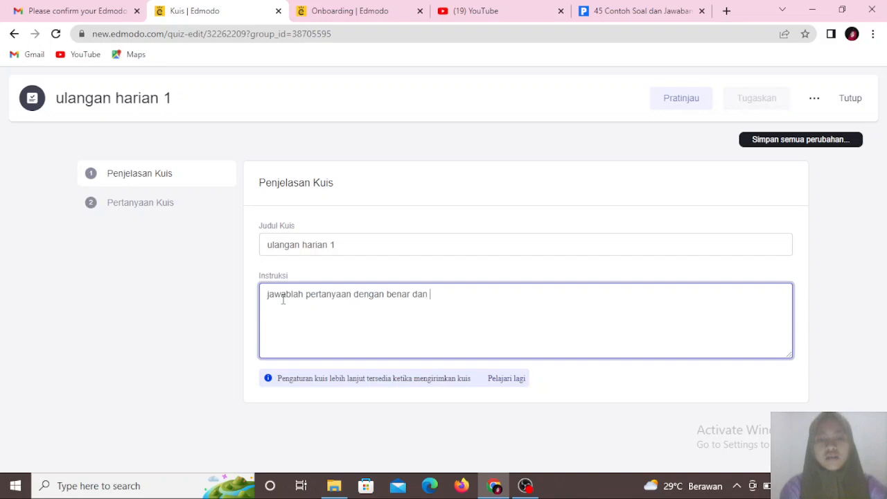
pyautogui.write('teliti')
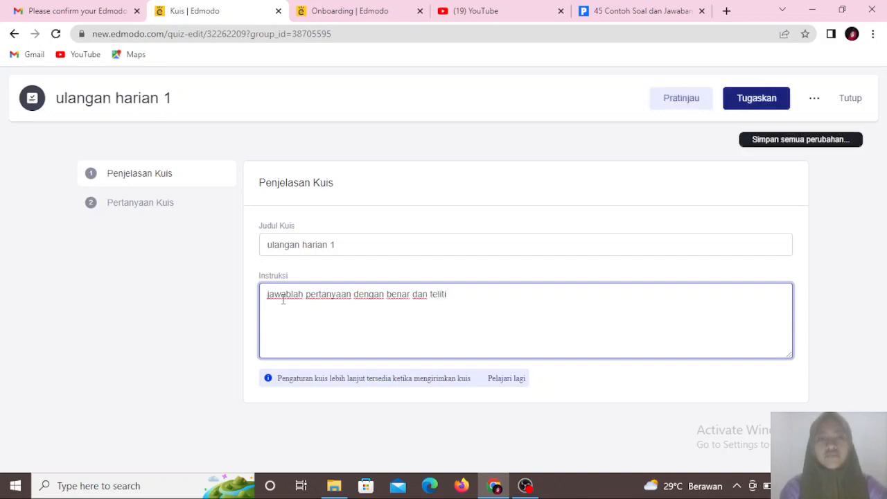
pyautogui.write('!')
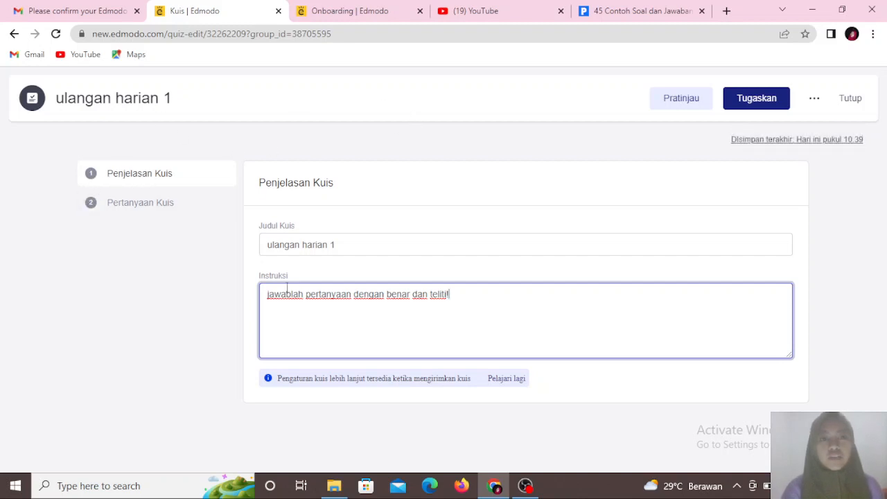
# - Open the quiz questions section and choose Pilihan Ganda as the first question's type
pyautogui.click(134, 203)
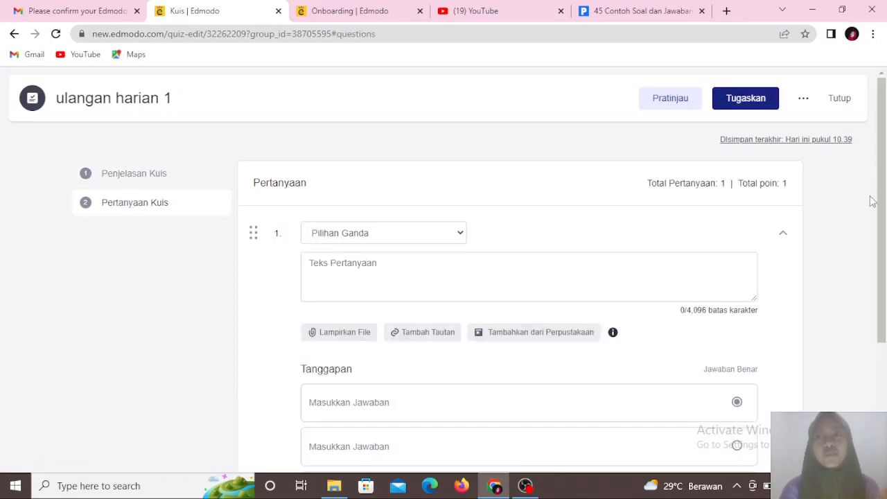
pyautogui.moveTo(878, 201); pyautogui.dragTo(825, 245)
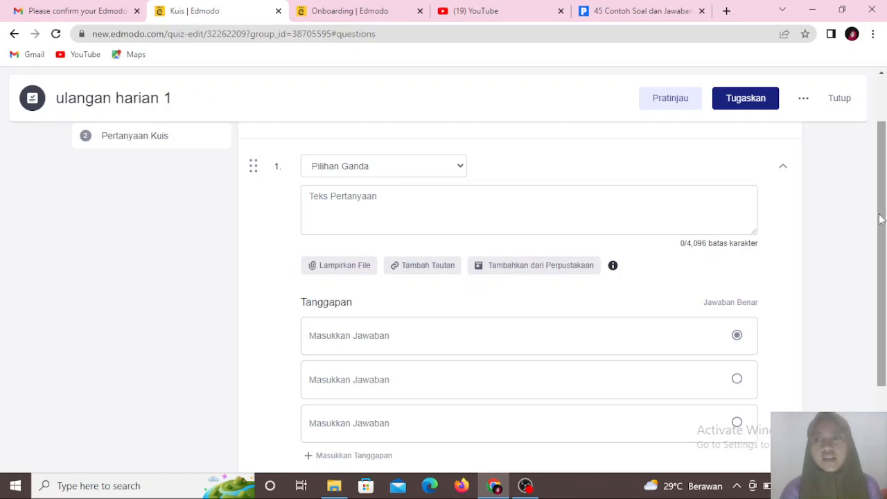
pyautogui.moveTo(884, 229); pyautogui.dragTo(879, 283)
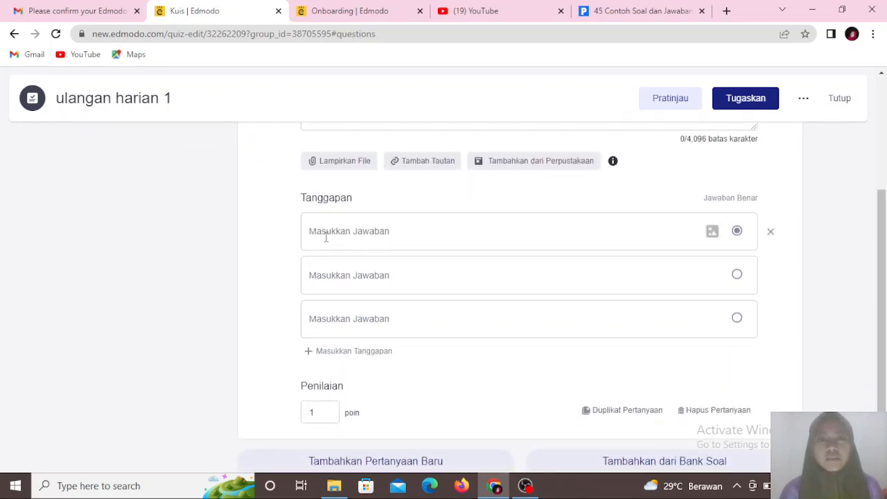
pyautogui.scroll(3, 885, 319)
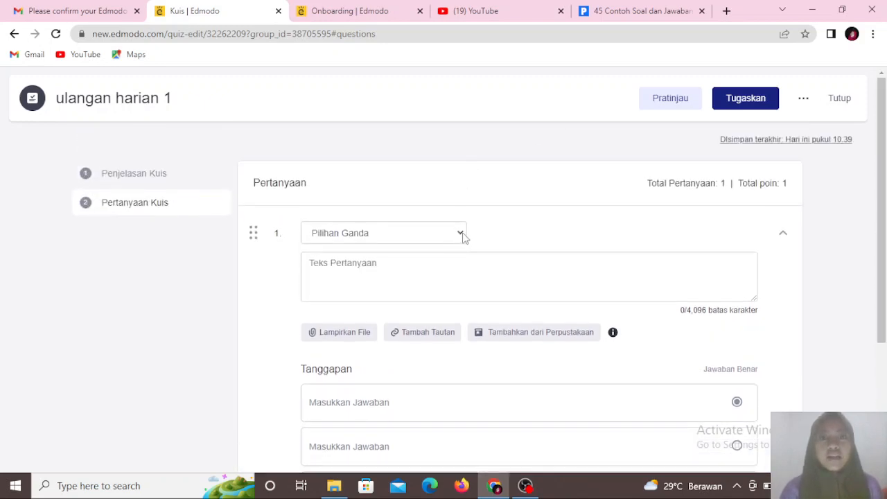
pyautogui.click(460, 236)
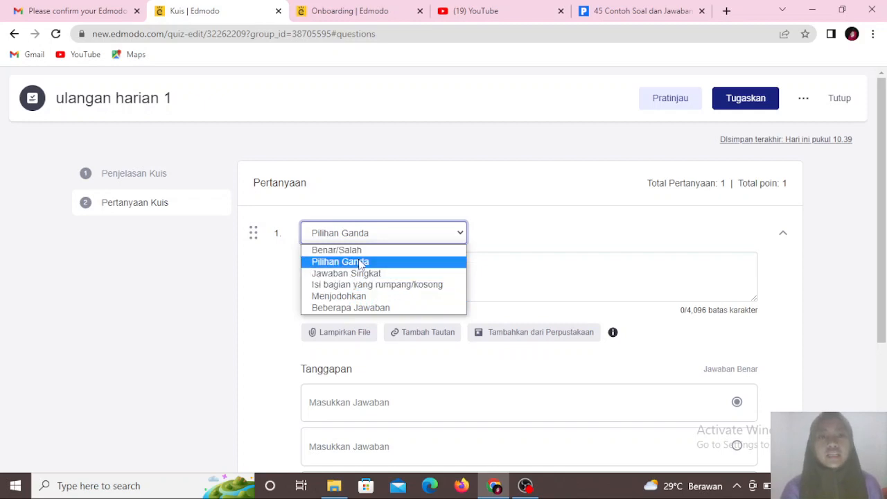
pyautogui.click(411, 261)
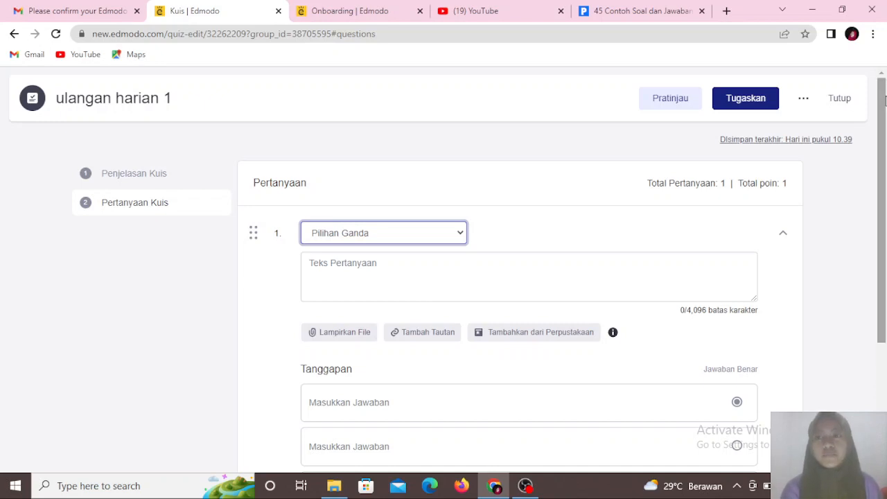
# - Copy the first question text from the example-questions page into question 1's text field
pyautogui.moveTo(885, 97)
pyautogui.mouseDown()
pyautogui.moveTo(885, 192)
pyautogui.moveTo(885, 107)
pyautogui.mouseUp()
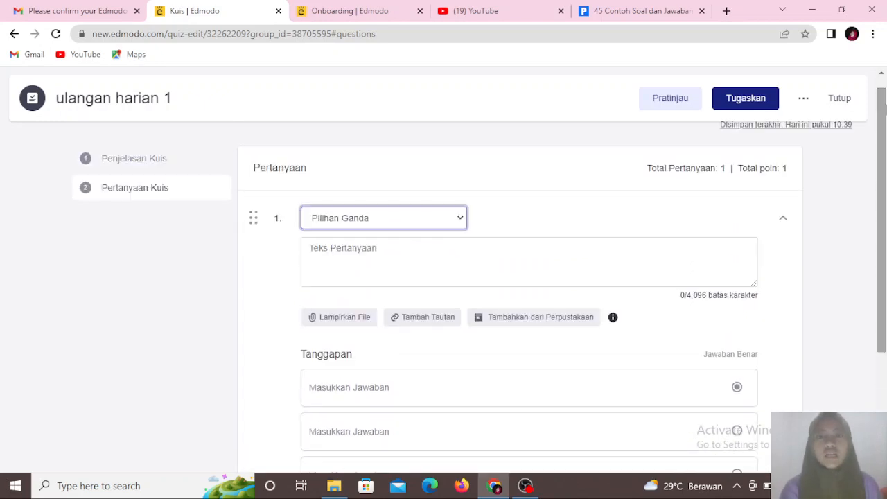
pyautogui.click(367, 260)
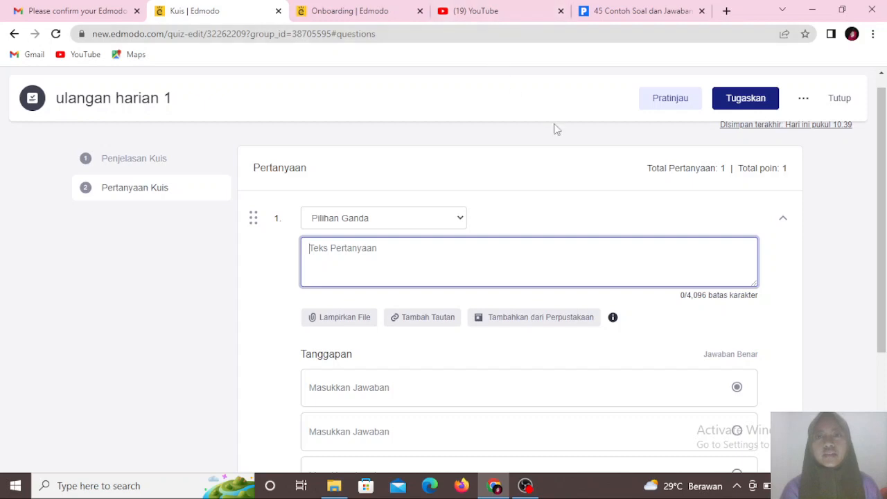
pyautogui.click(624, 8)
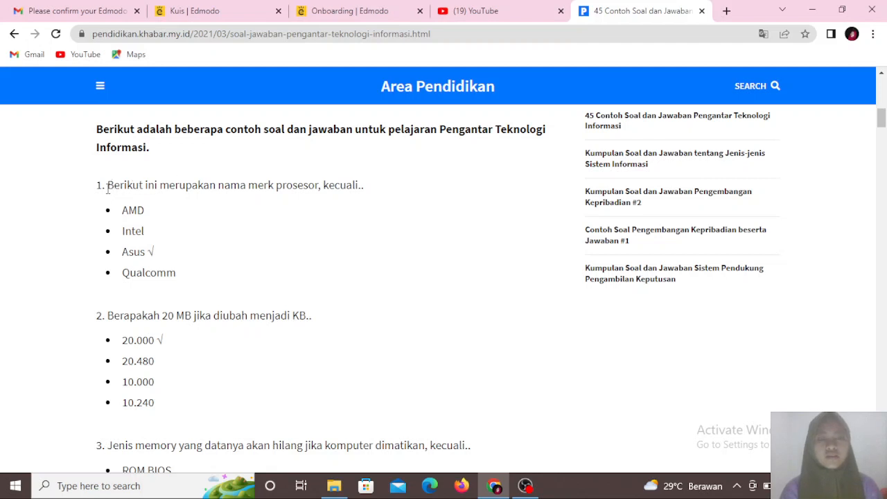
pyautogui.tripleClick(362, 182)
pyautogui.click(379, 193)
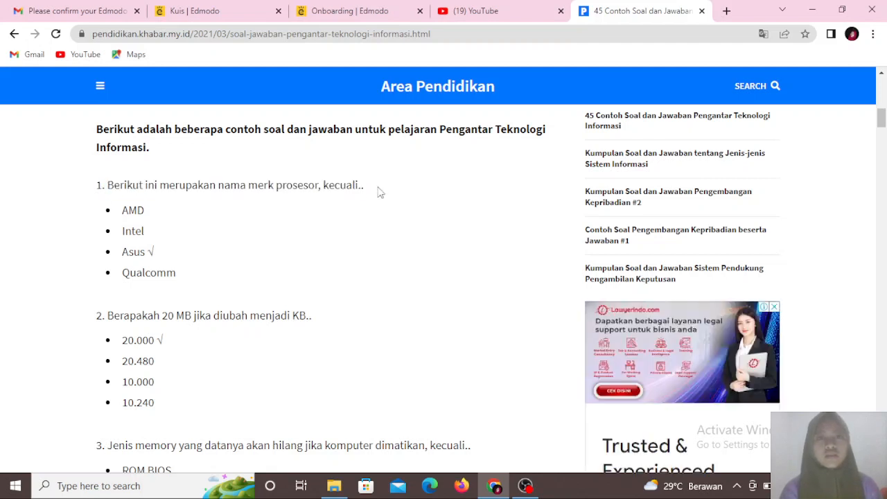
pyautogui.moveTo(379, 193); pyautogui.dragTo(109, 184)
pyautogui.hotkey('ctrl', 'c')
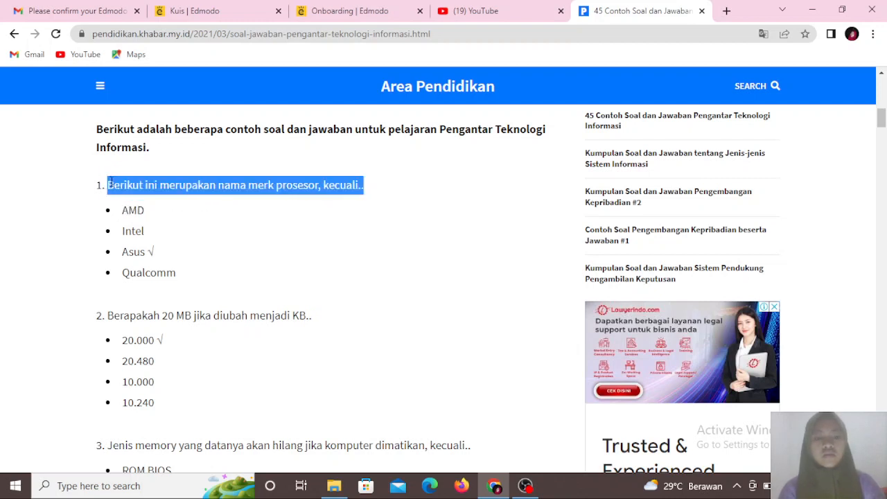
pyautogui.click(225, 13)
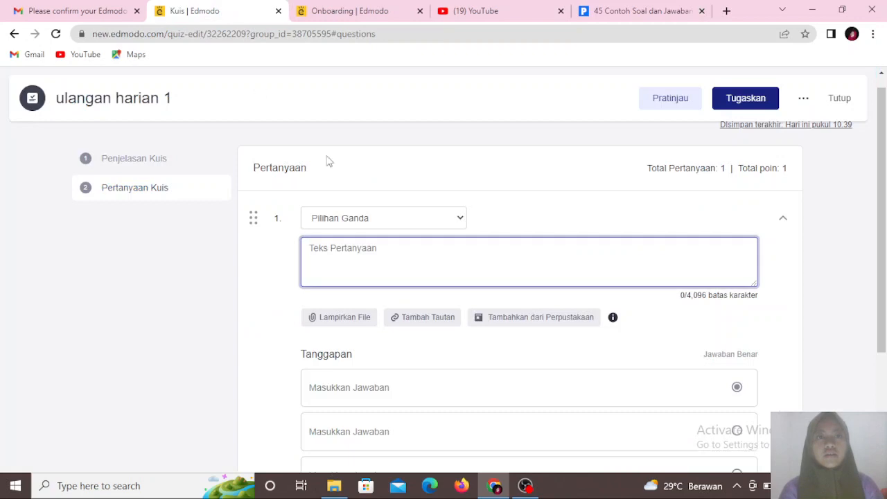
pyautogui.hotkey('ctrl', 'v')
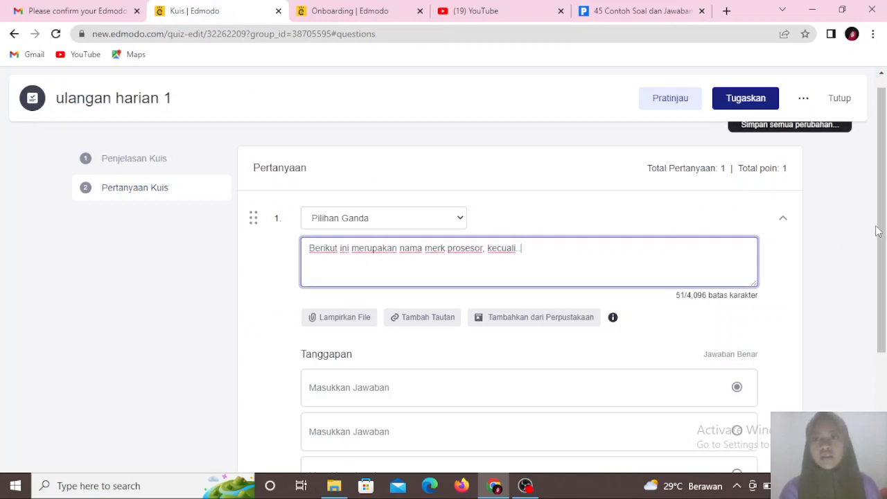
# - Copy the answer AMD from the example-questions page into question 1's first answer field
pyautogui.moveTo(879, 232); pyautogui.dragTo(882, 315)
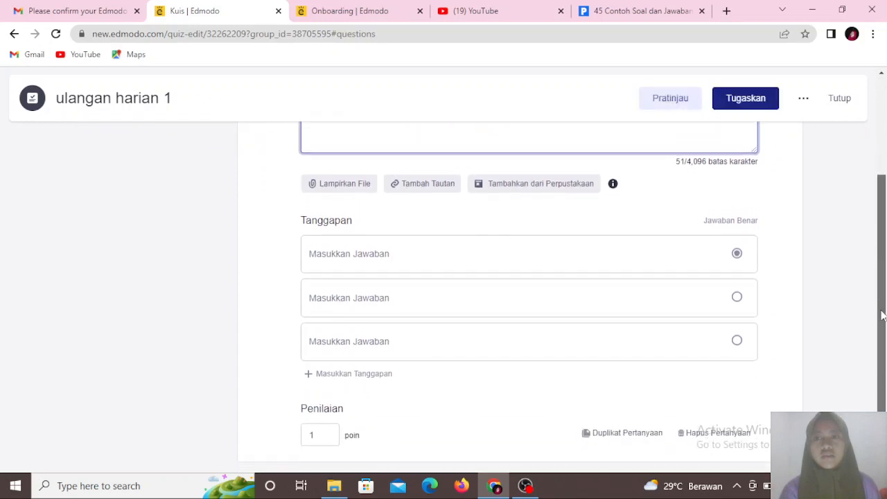
pyautogui.click(418, 253)
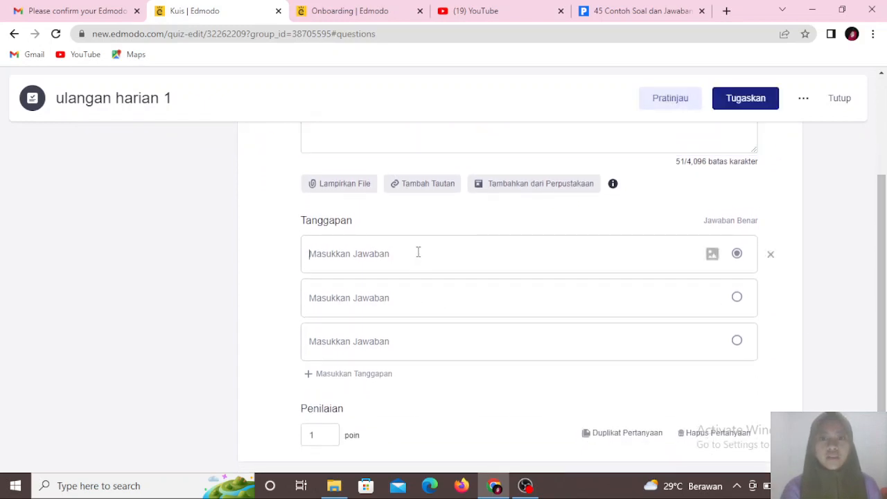
pyautogui.click(656, 16)
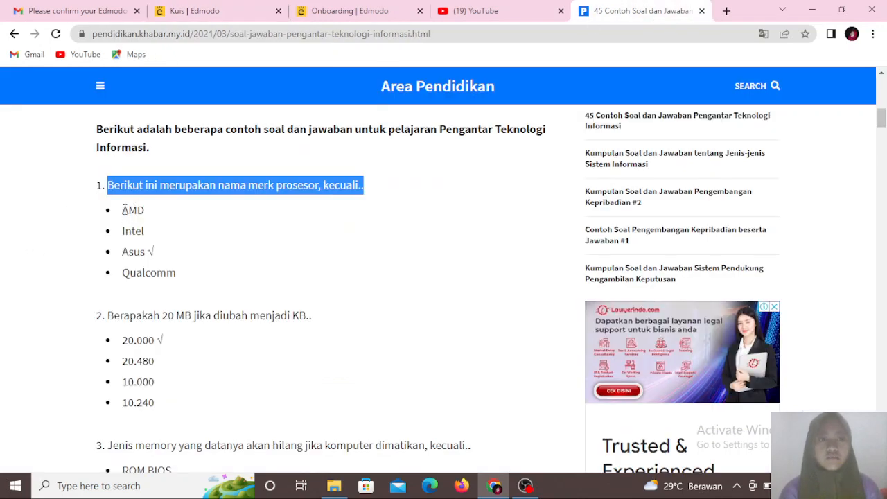
pyautogui.moveTo(123, 210); pyautogui.dragTo(155, 215)
pyautogui.hotkey('ctrl', 'c')
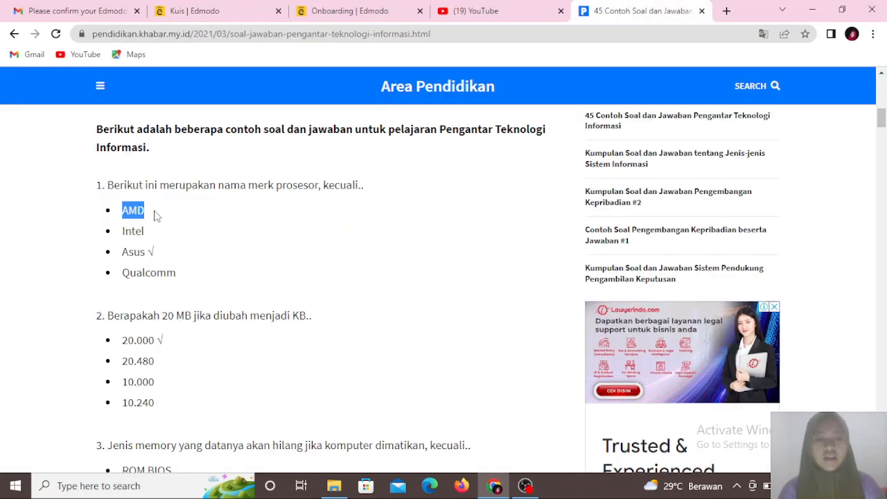
pyautogui.click(182, 10)
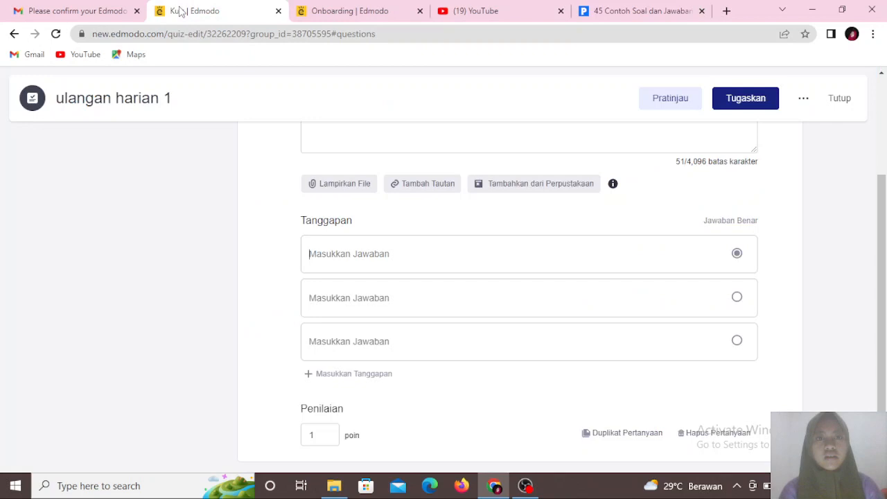
pyautogui.click(329, 259)
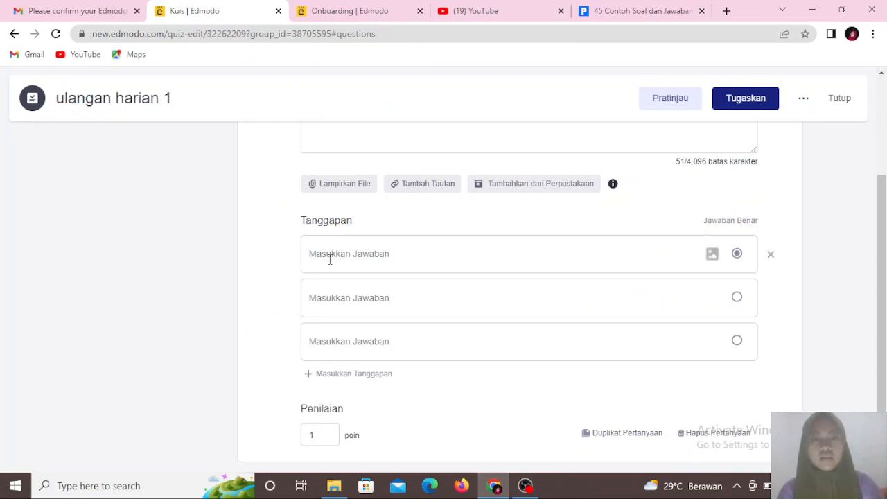
pyautogui.hotkey('ctrl', 'v')
# - Copy the answer Intel from the example page into question 1's second answer field
pyautogui.click(344, 292)
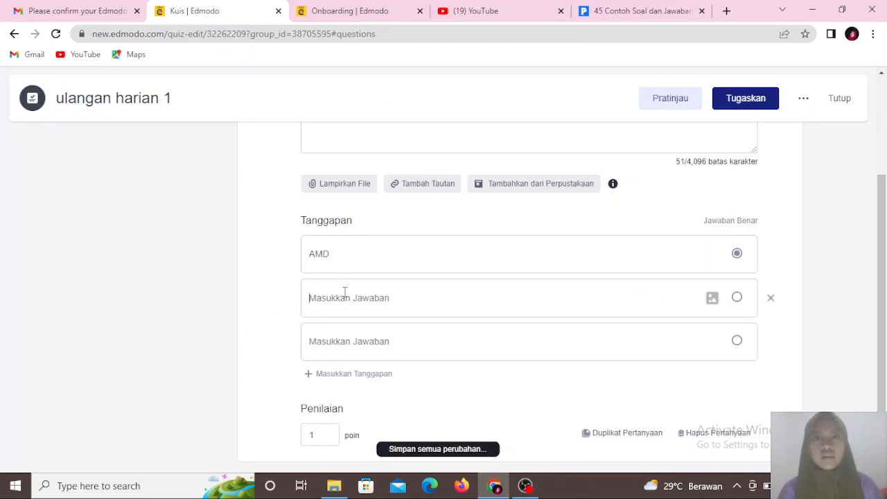
pyautogui.click(610, 12)
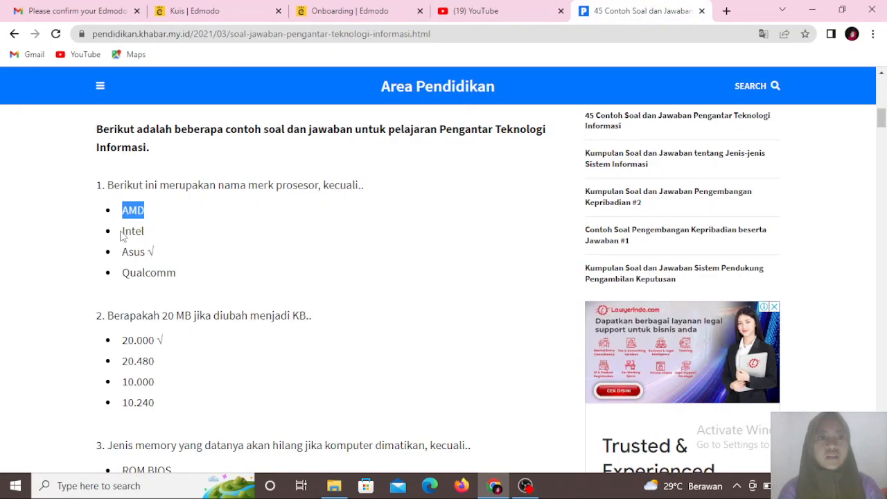
pyautogui.moveTo(122, 231); pyautogui.dragTo(145, 232)
pyautogui.hotkey('ctrl', 'c')
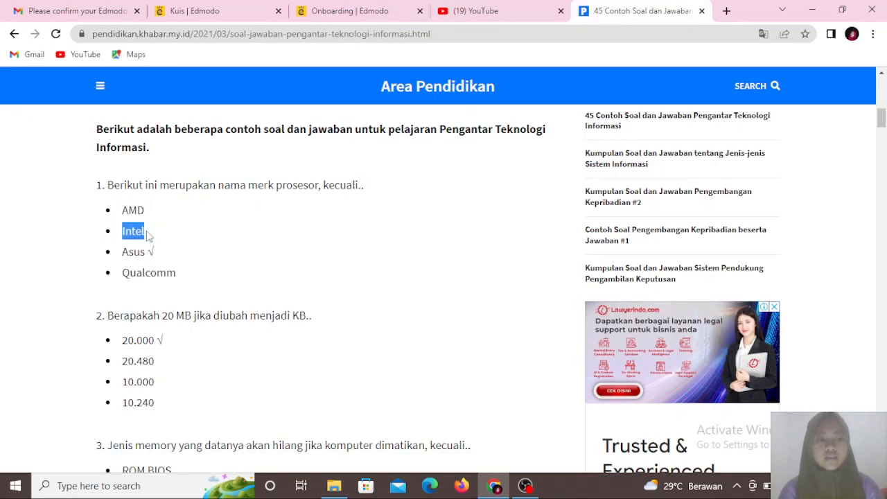
pyautogui.click(201, 11)
pyautogui.hotkey('ctrl', 'v')
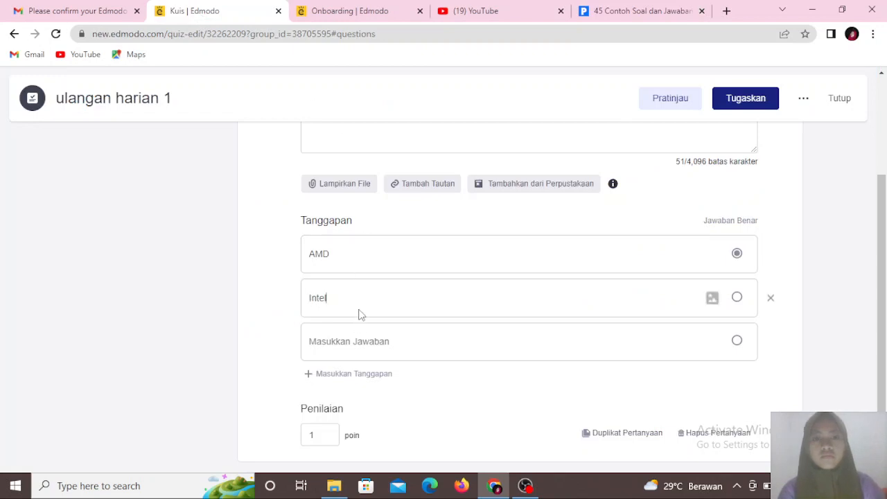
# - Enter Asus as question 1's third answer, after selecting it on the example page
pyautogui.click(345, 336)
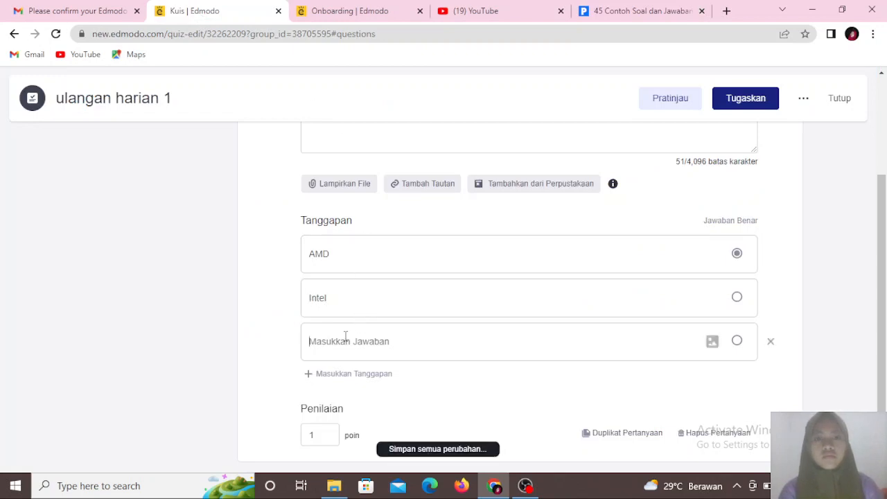
pyautogui.click(641, 11)
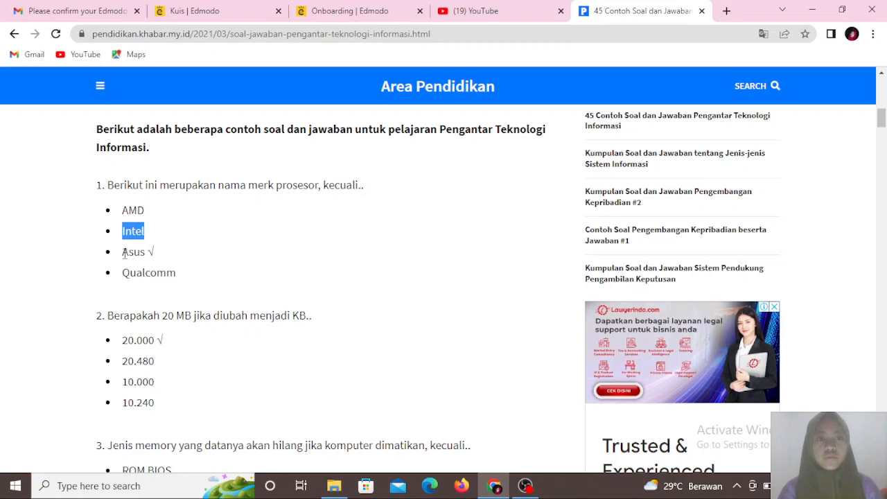
pyautogui.moveTo(124, 253); pyautogui.dragTo(145, 253)
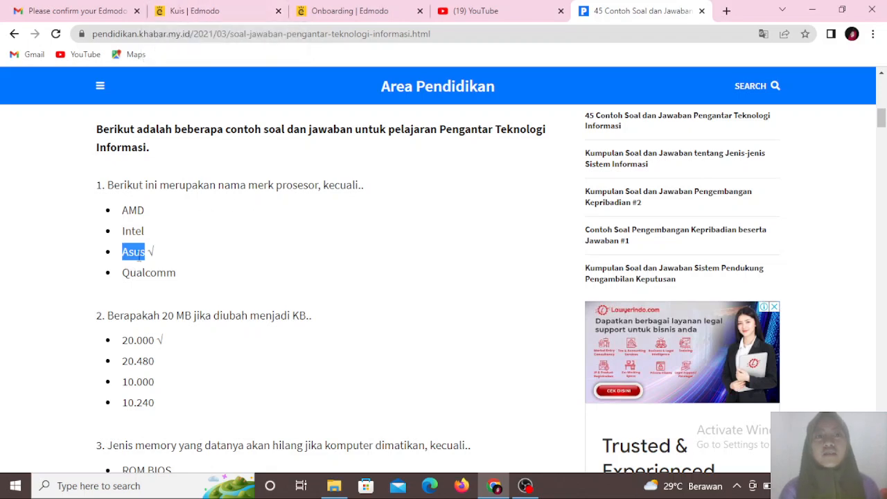
pyautogui.click(200, 9)
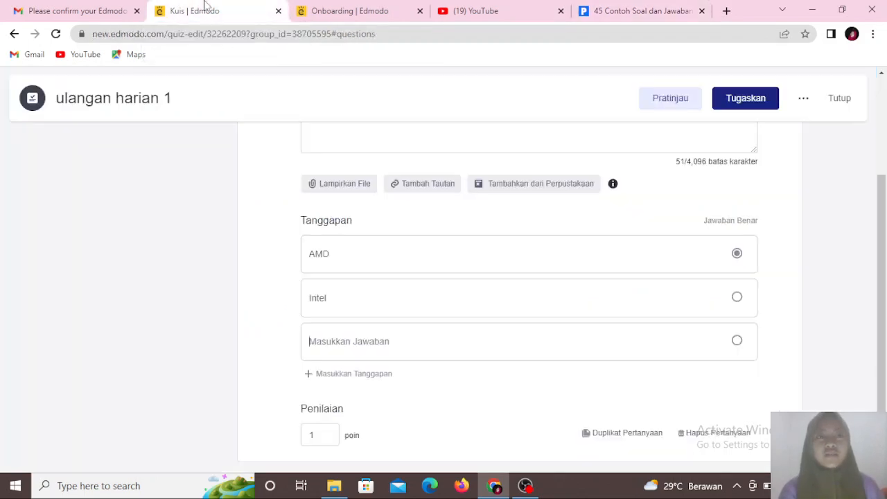
pyautogui.click(357, 342)
pyautogui.write('Asus')
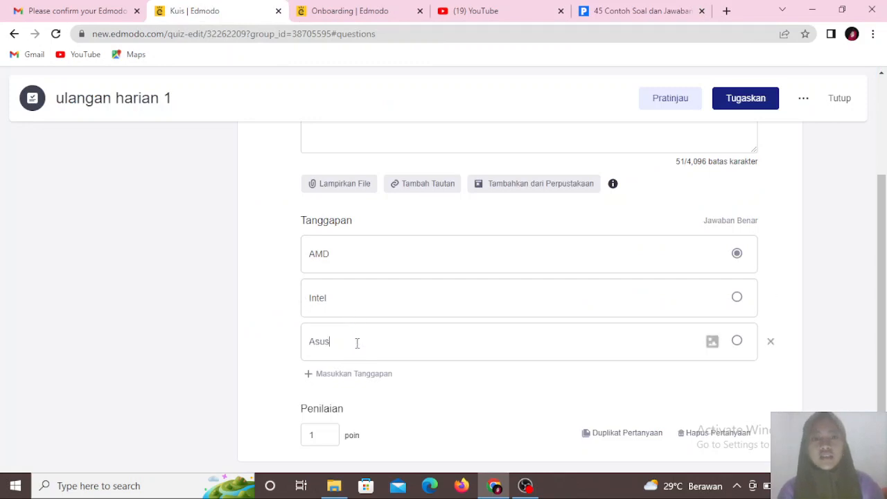
# - Mark Asus as question 1's correct answer
pyautogui.moveTo(883, 235); pyautogui.dragTo(884, 263)
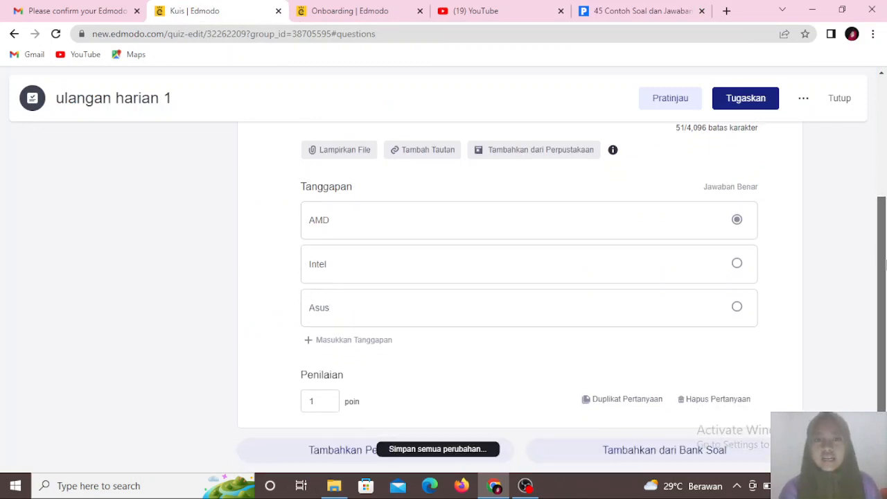
pyautogui.click(550, 310)
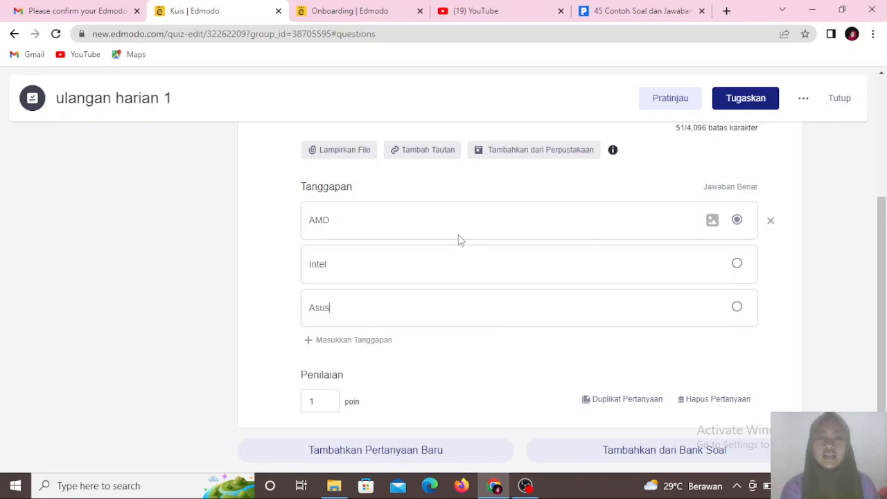
pyautogui.click(737, 308)
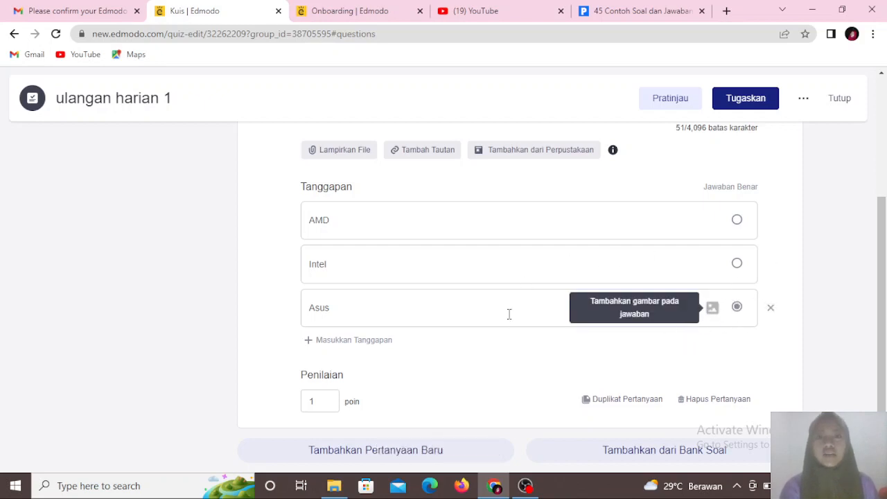
# - Prefix question 1's three answers with the letters 'a.', 'b' and 'c.'
pyautogui.click(312, 222)
pyautogui.write('a.')
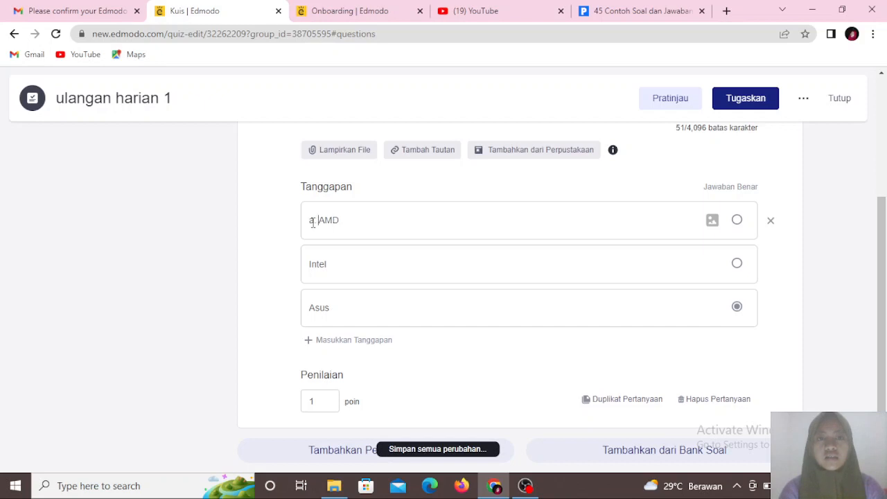
pyautogui.click(309, 264)
pyautogui.write('b. ')
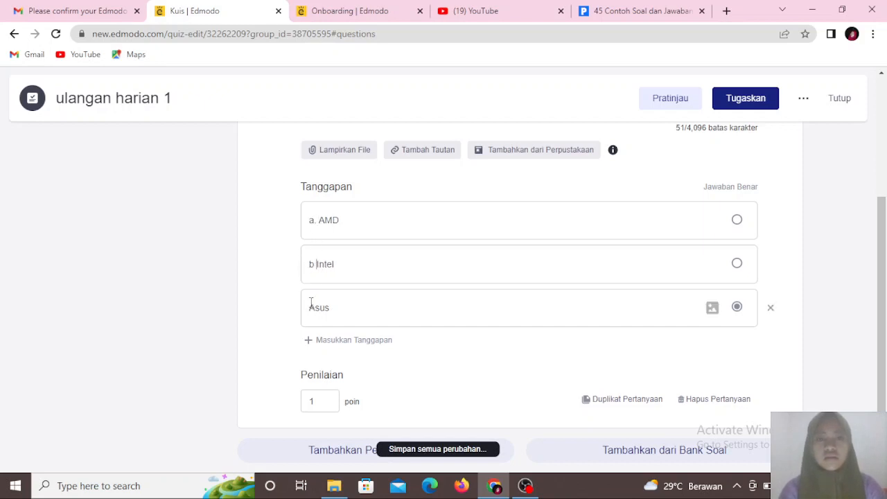
pyautogui.write('c.')
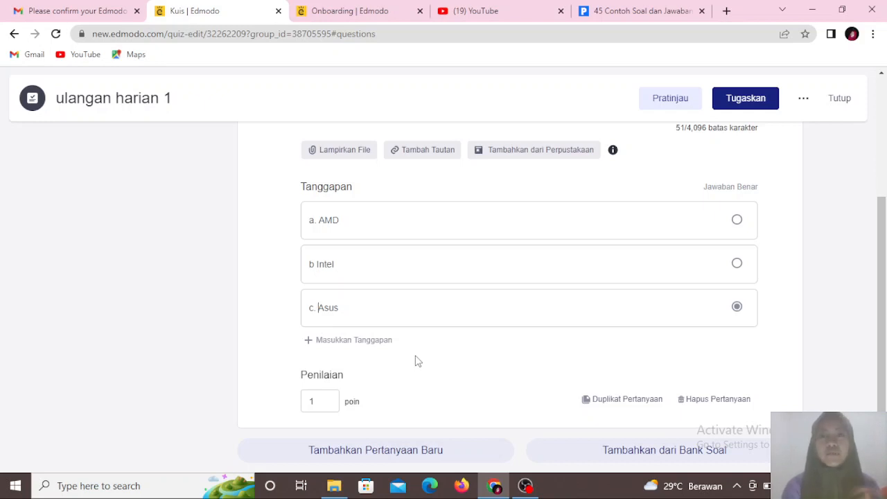
# - Set question 1's score to 10 points
pyautogui.click(318, 403)
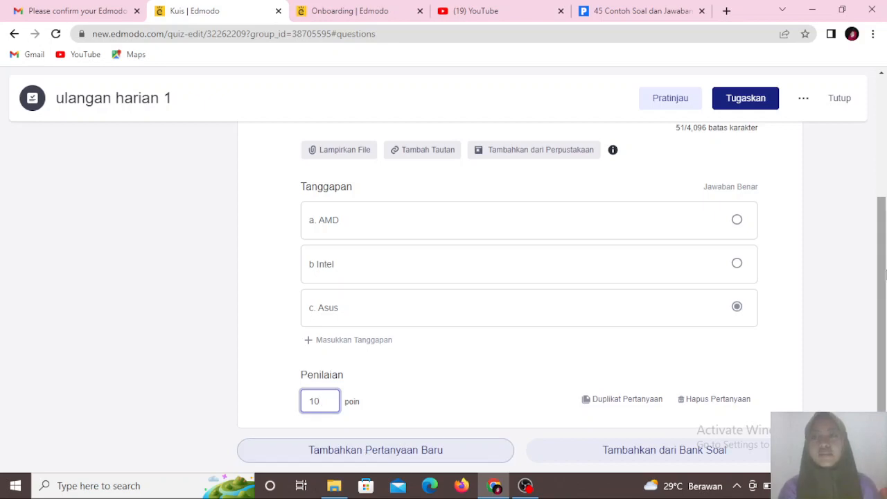
pyautogui.scroll(2, 884, 156)
pyautogui.moveTo(885, 156); pyautogui.dragTo(885, 132)
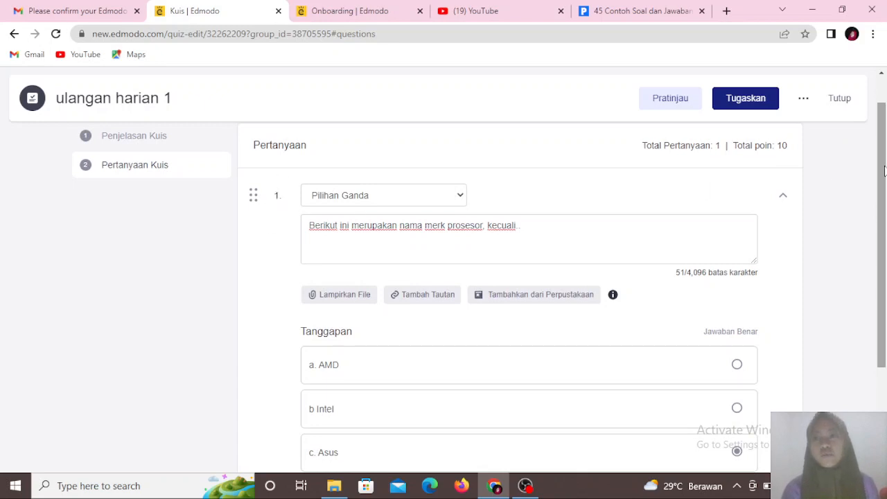
pyautogui.moveTo(884, 169); pyautogui.dragTo(885, 264)
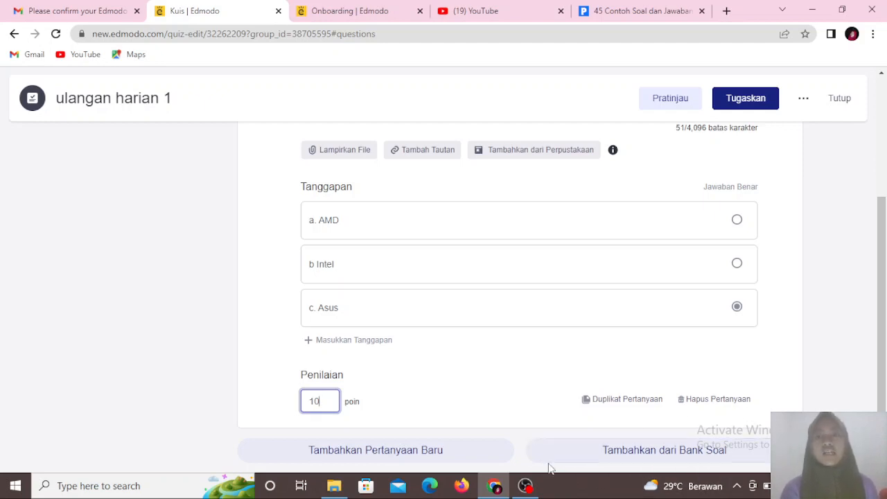
# - Add a new second question to the quiz
pyautogui.click(404, 454)
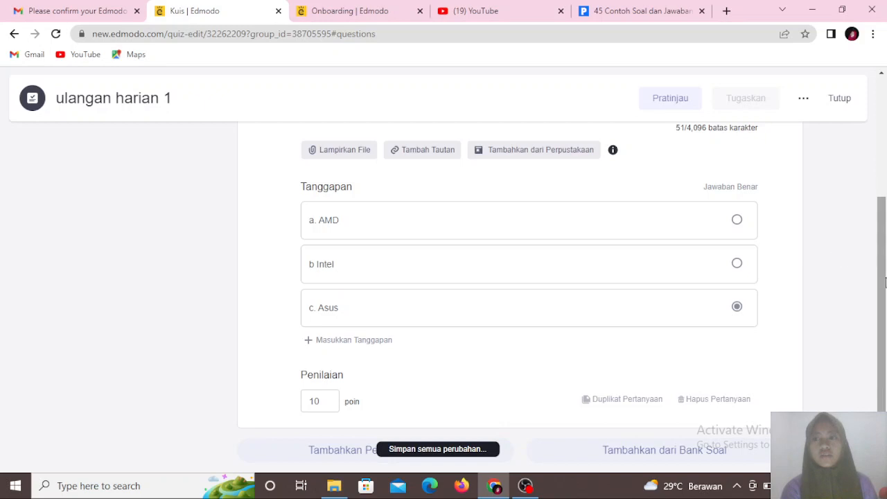
pyautogui.scroll(3, 871, 125)
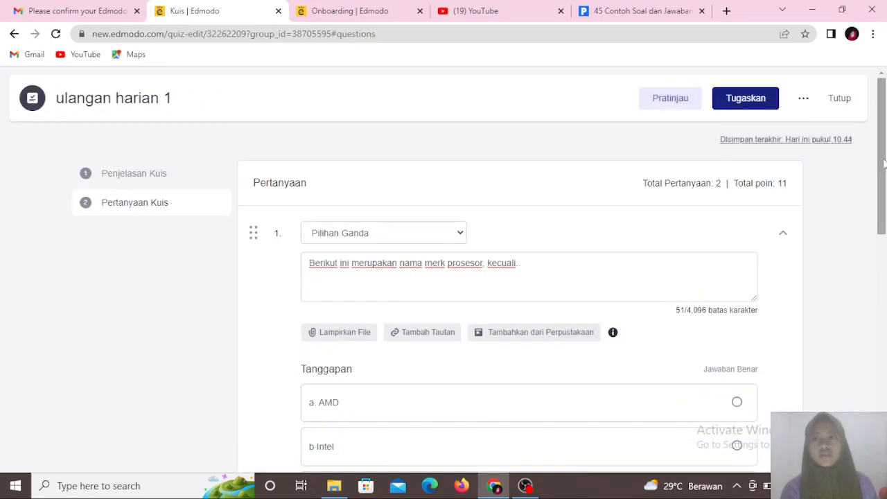
pyautogui.moveTo(882, 180); pyautogui.dragTo(879, 350)
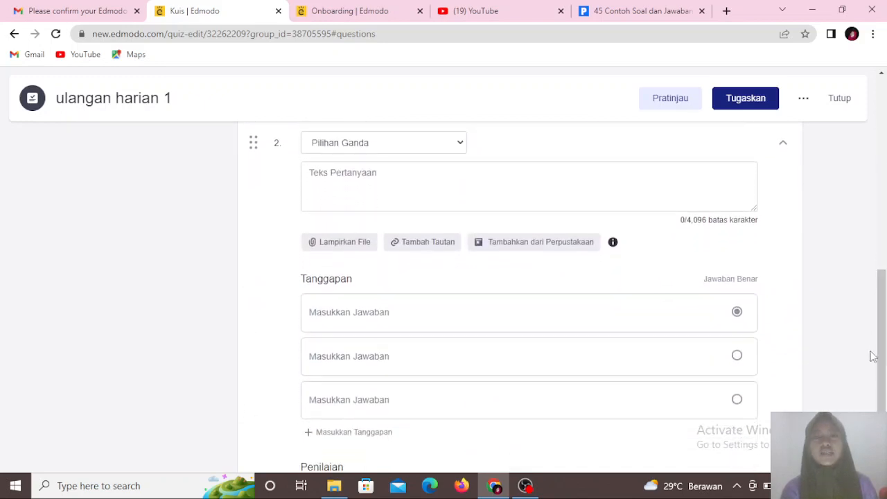
# - Copy the text 'Berapakah 20 MB jika diubah menjadi KB..' from the example page into question 2's text field
pyautogui.click(417, 173)
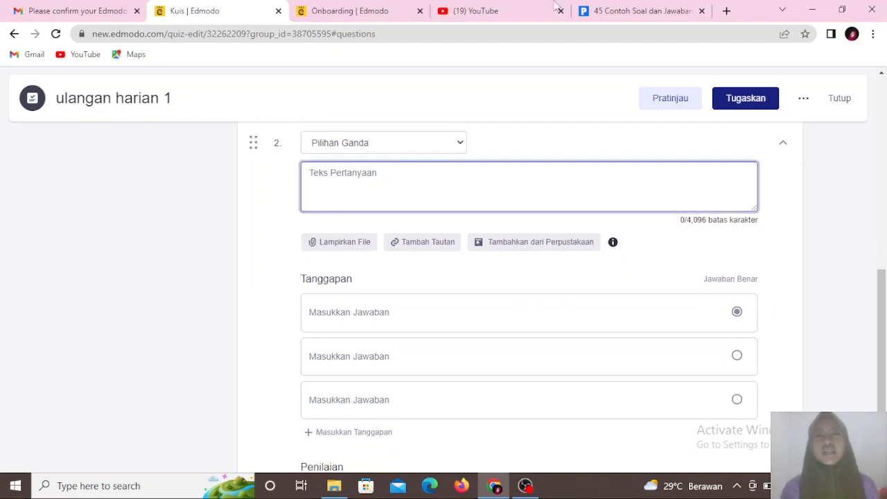
pyautogui.click(623, 11)
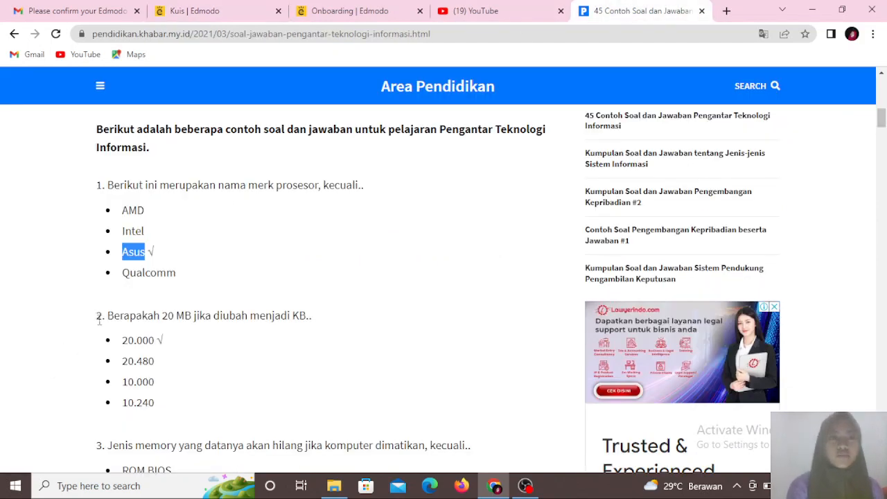
pyautogui.moveTo(106, 315); pyautogui.dragTo(319, 317)
pyautogui.hotkey('ctrl', 'c')
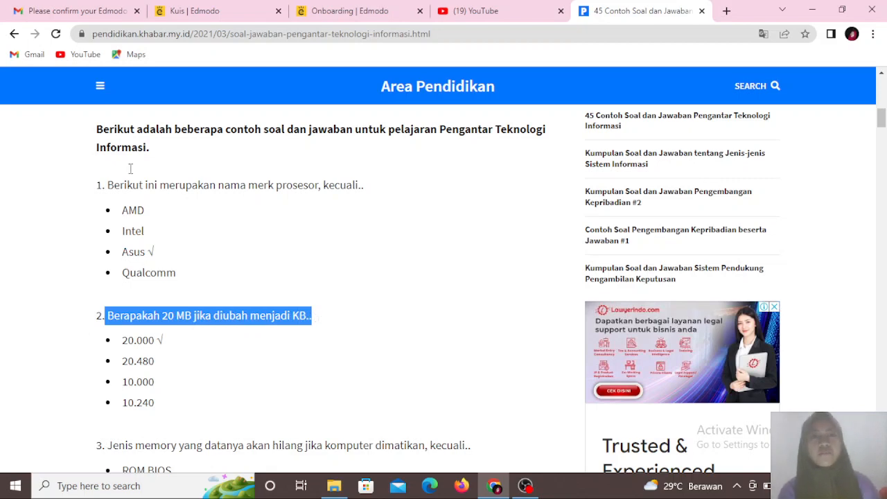
pyautogui.click(185, 12)
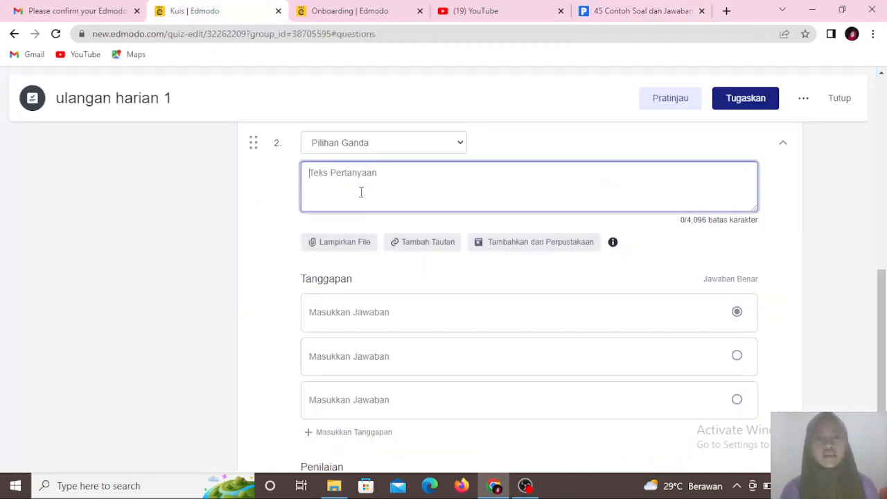
pyautogui.hotkey('ctrl', 'v')
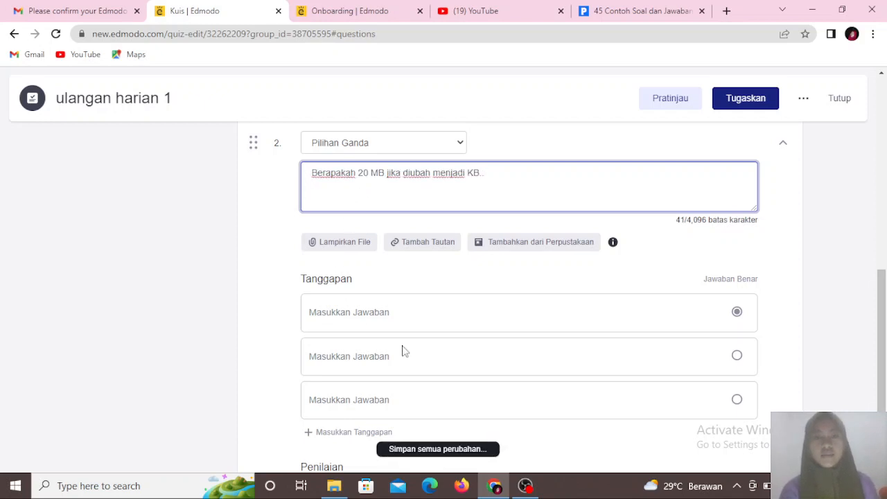
# - Copy the answer 20.000 from the example page into question 2's first answer field
pyautogui.click(600, 16)
pyautogui.moveTo(122, 340); pyautogui.dragTo(154, 341)
pyautogui.hotkey('ctrl', 'c')
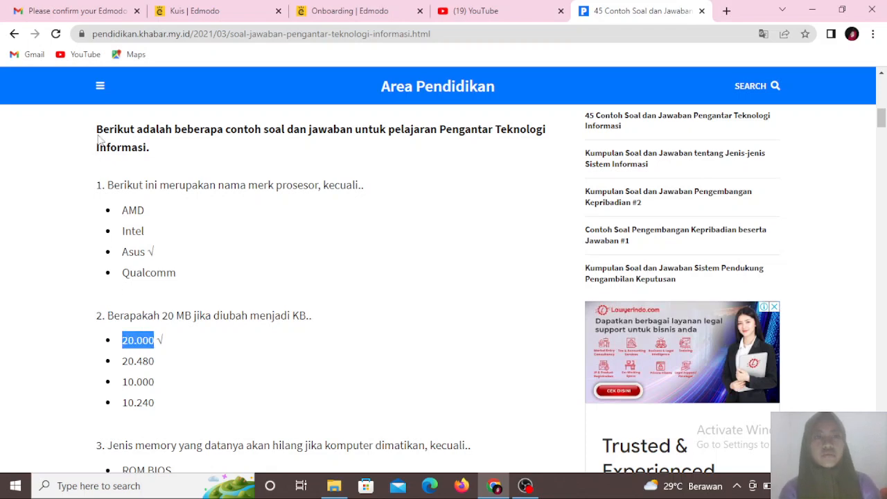
pyautogui.click(216, 11)
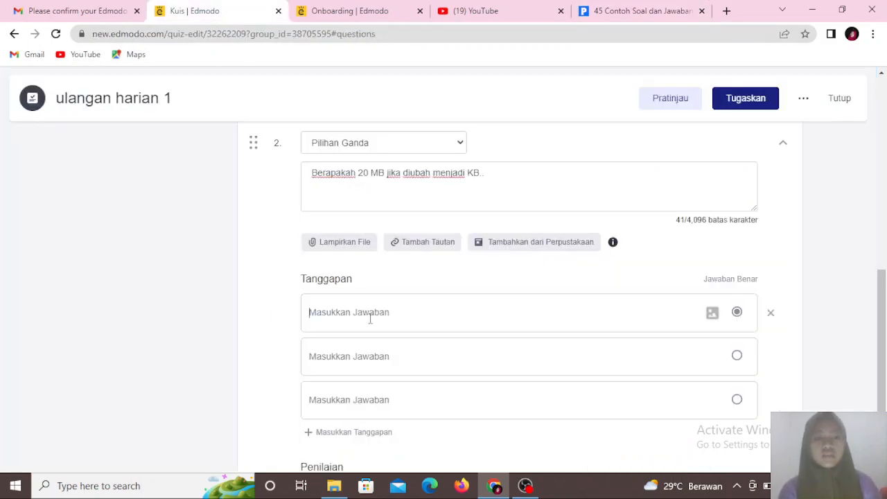
pyautogui.hotkey('ctrl', 'v')
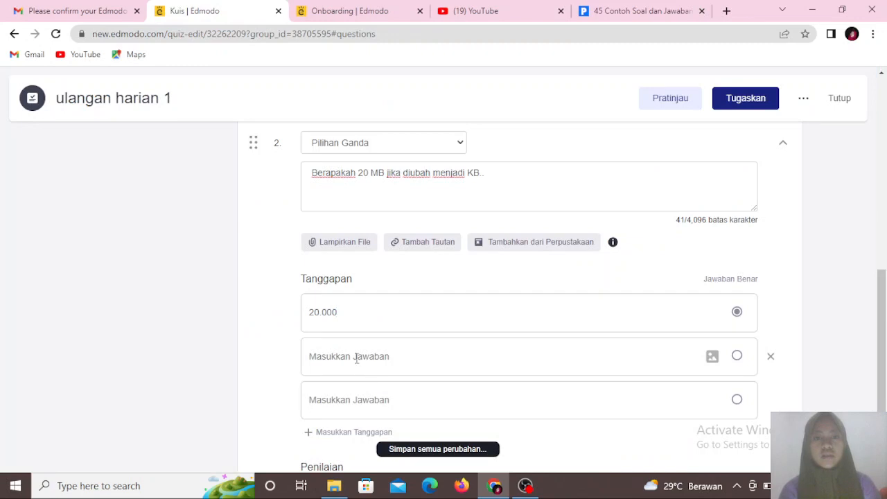
# - Enter 20.480, copied from the example page, as question 2's second answer
pyautogui.click(354, 356)
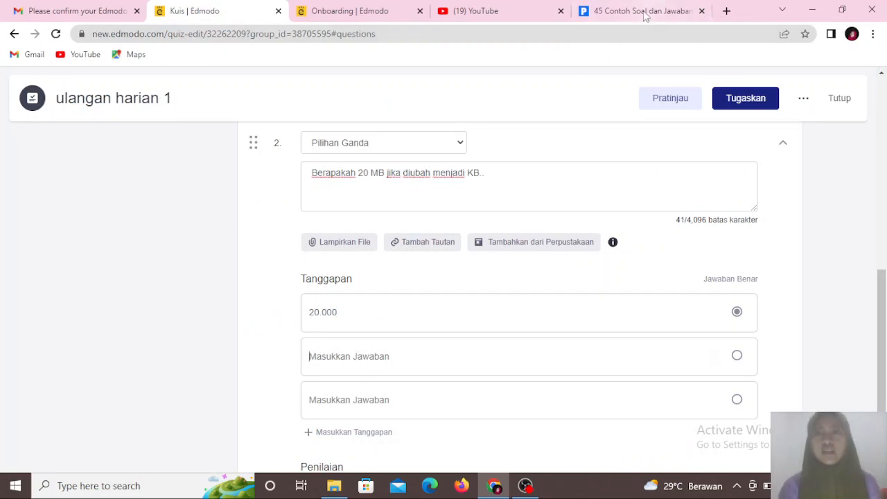
pyautogui.click(641, 12)
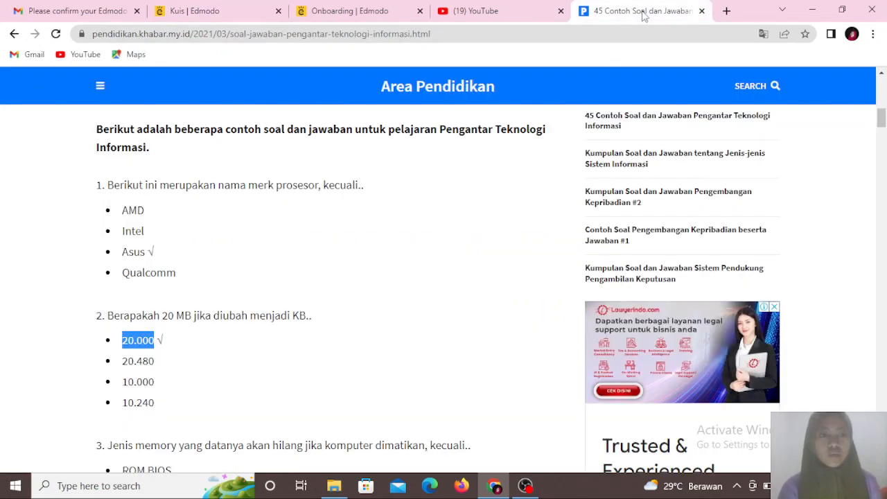
pyautogui.click(186, 11)
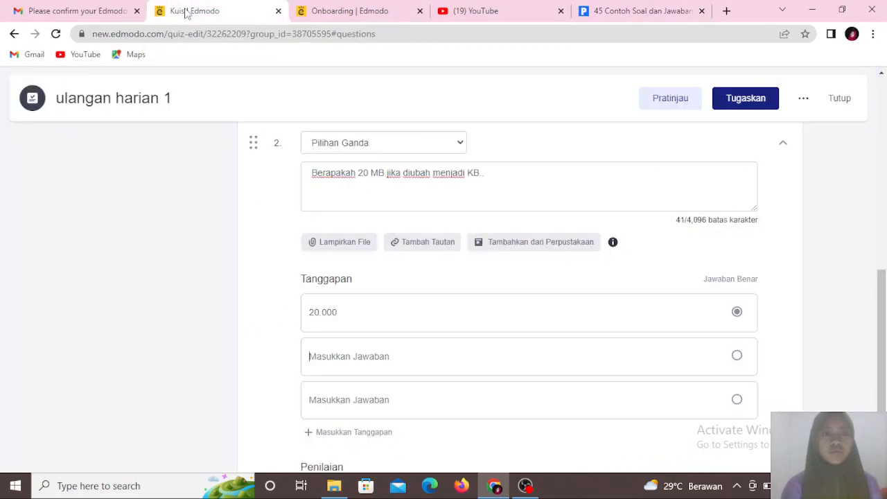
pyautogui.click(329, 373)
pyautogui.write('20,')
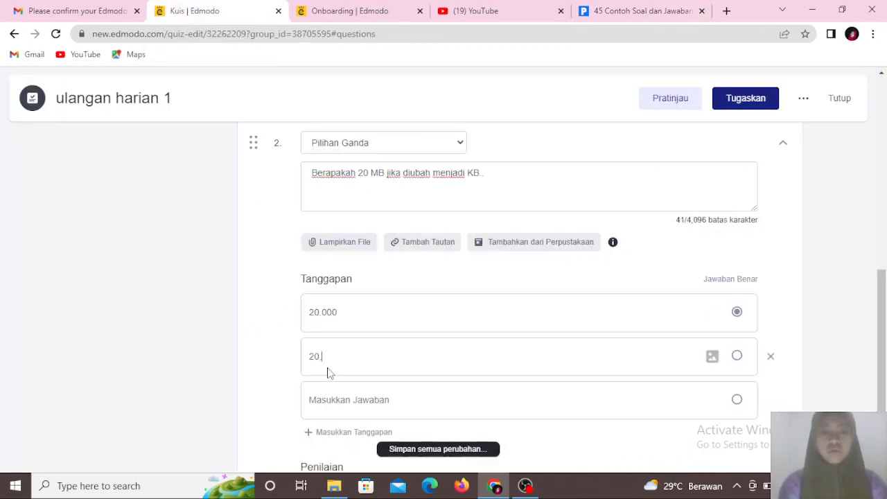
pyautogui.write('4')
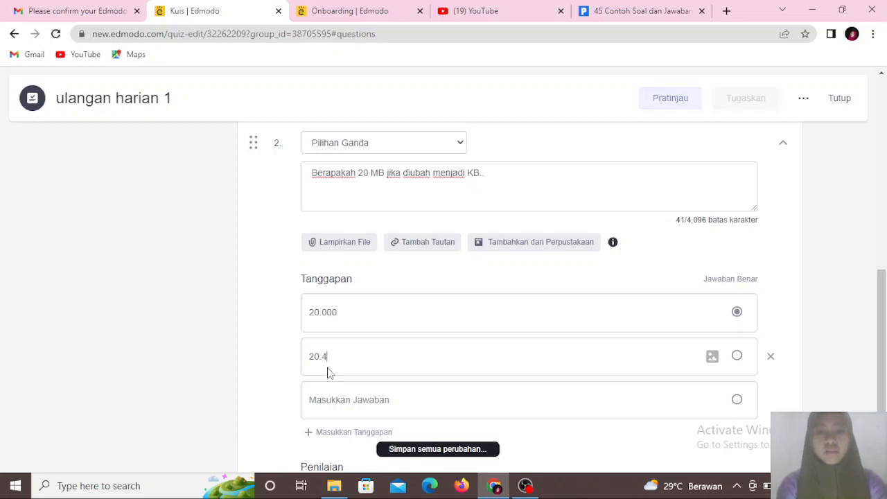
pyautogui.write('80')
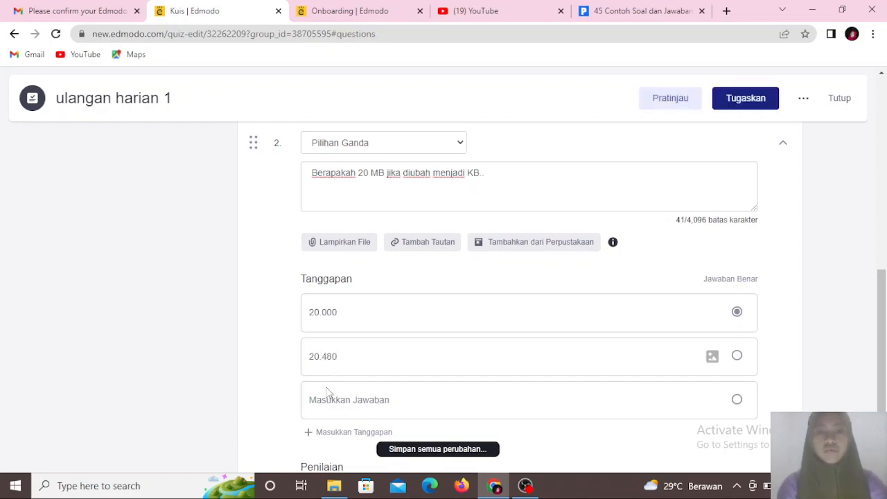
pyautogui.write('10')
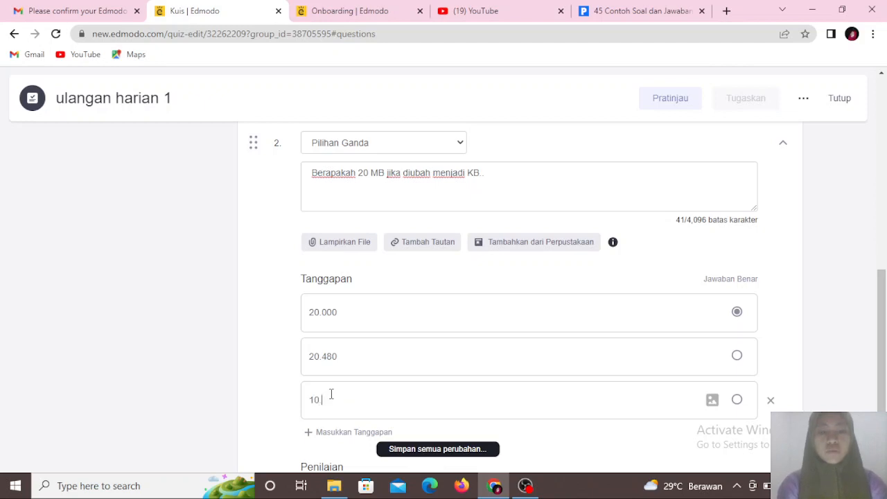
pyautogui.write('.5')
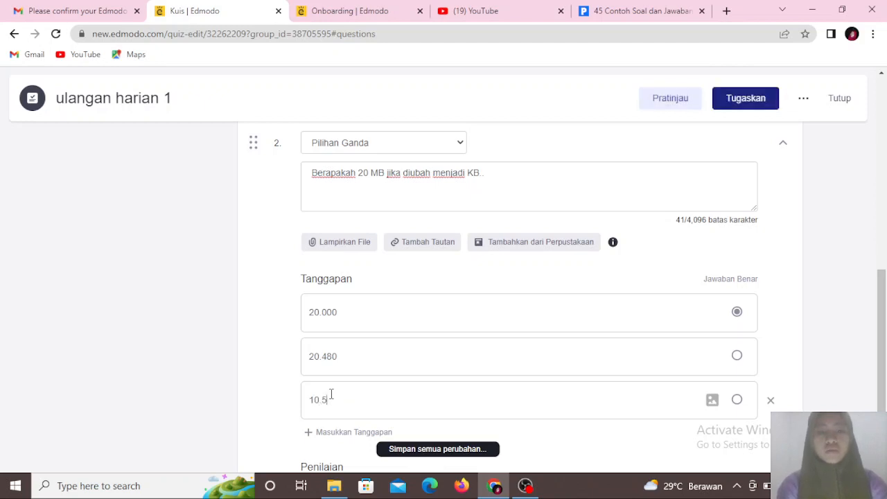
pyautogui.write('90')
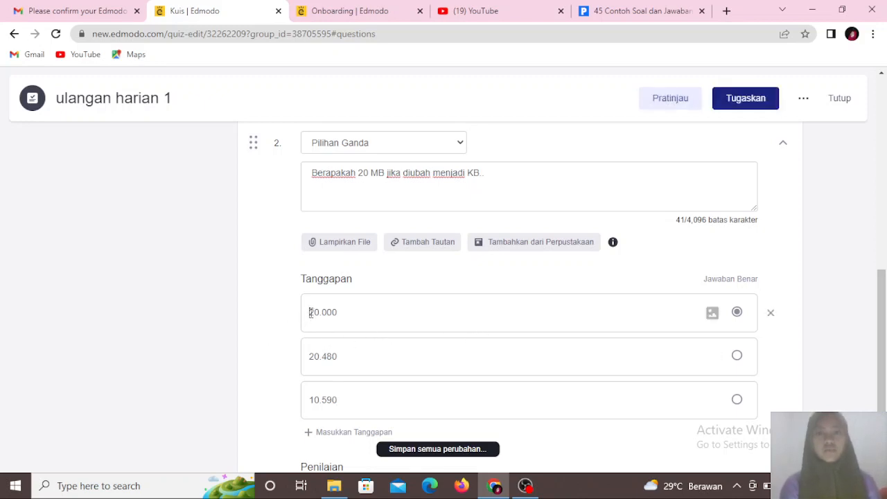
pyautogui.write('a.')
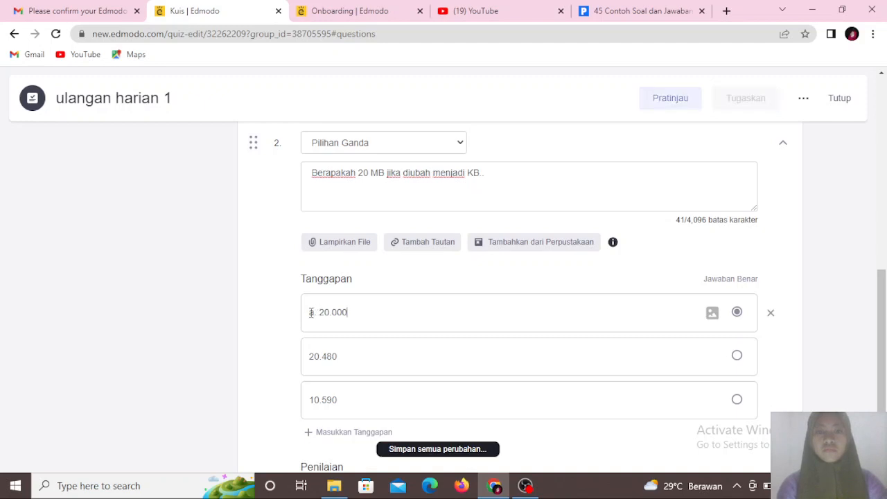
# - Prefix question 2's three answers with the labels a., b. and c
pyautogui.click(309, 356)
pyautogui.write('b.')
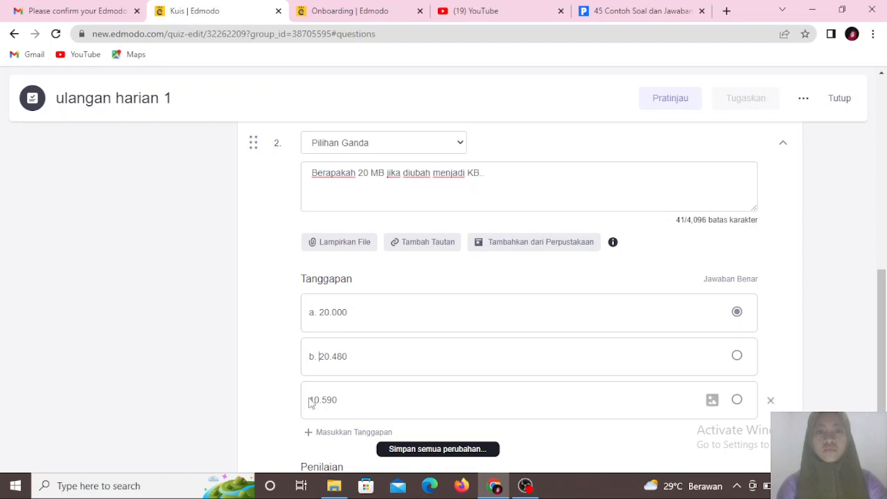
pyautogui.click(310, 399)
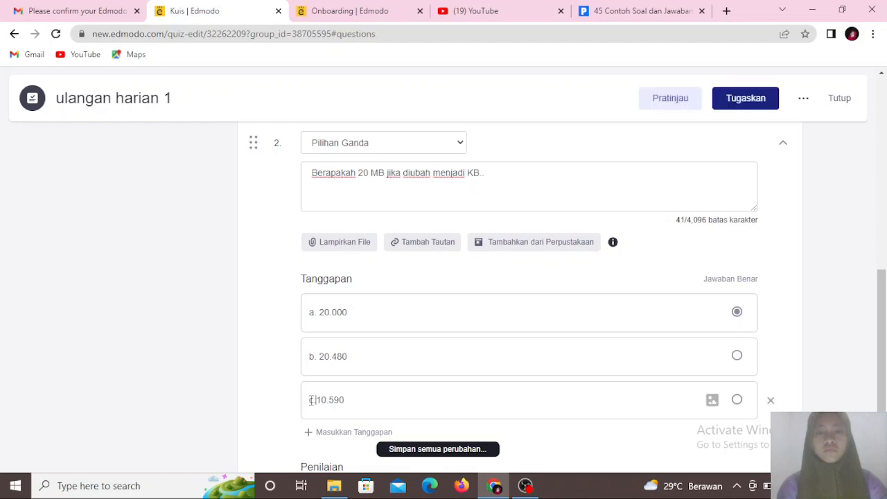
pyautogui.write('c.')
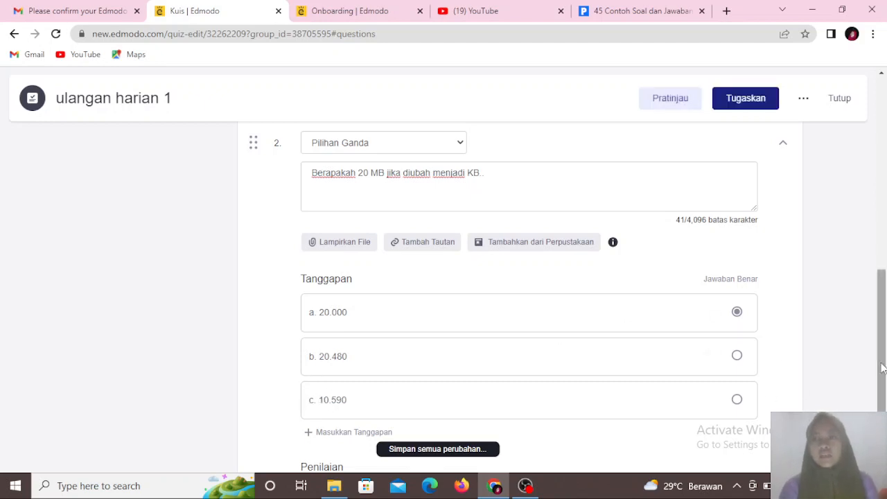
# - Set question 2's score to 10 points
pyautogui.moveTo(883, 367); pyautogui.dragTo(882, 405)
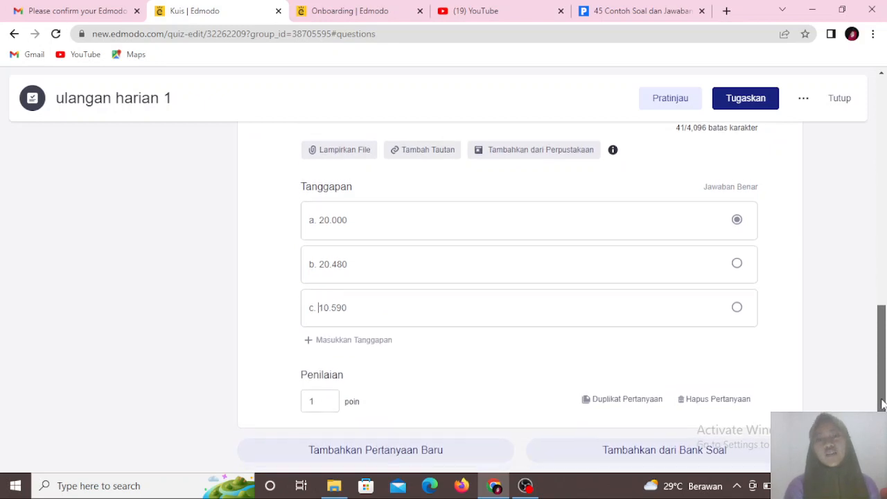
pyautogui.click(319, 401)
pyautogui.press('BackSpace')
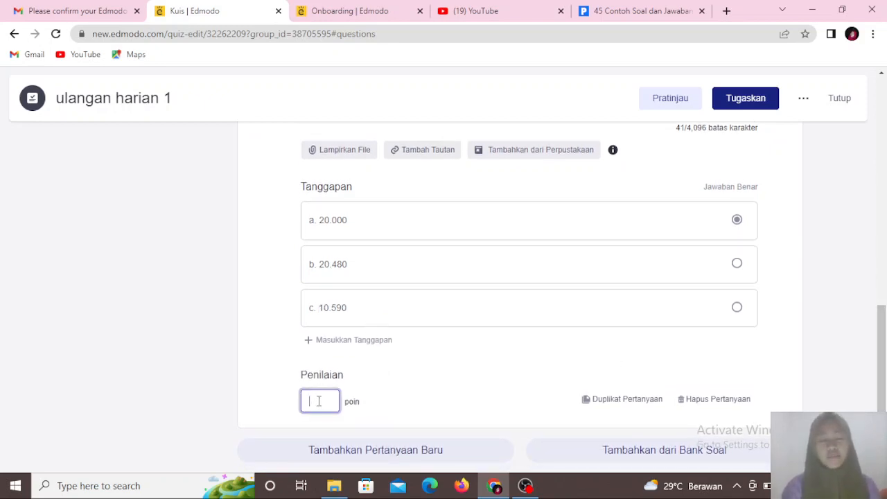
pyautogui.write('10')
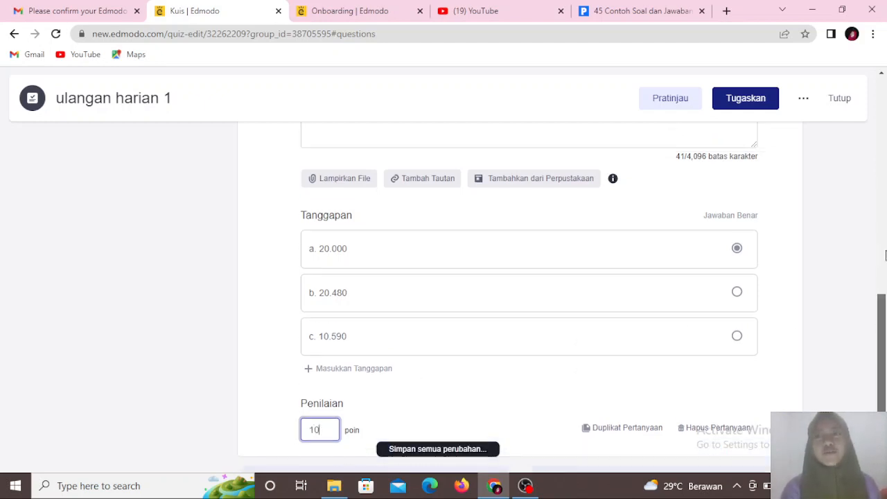
# - Open the quiz assignment dialog and set the due date to 07/02/2022
pyautogui.moveTo(882, 310); pyautogui.dragTo(886, 119)
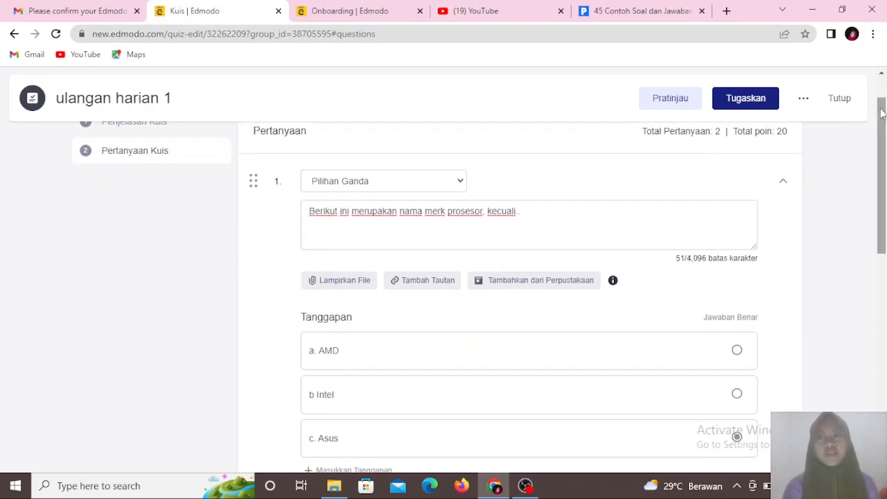
pyautogui.moveTo(884, 134); pyautogui.dragTo(875, 318)
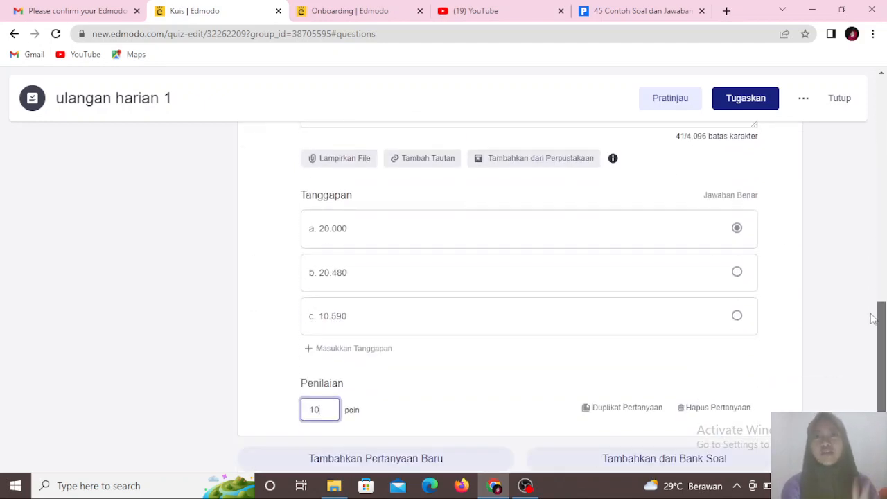
pyautogui.moveTo(872, 319); pyautogui.dragTo(884, 325)
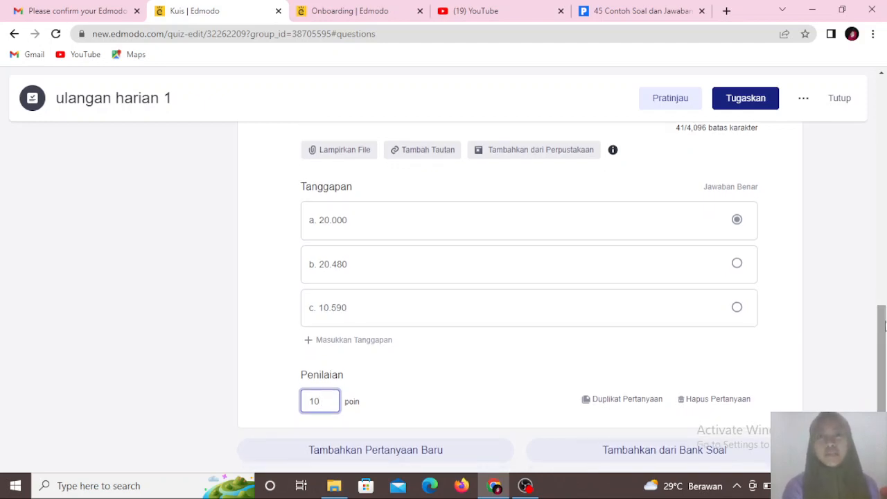
pyautogui.moveTo(885, 325); pyautogui.dragTo(870, 358)
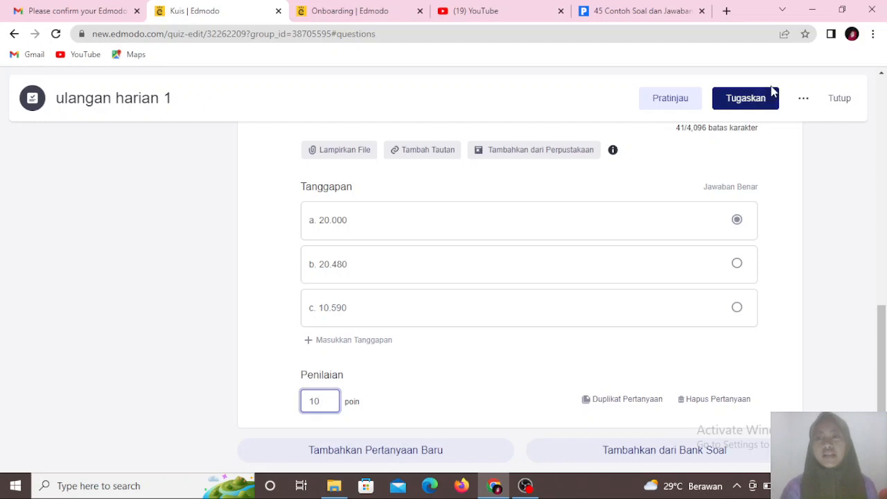
pyautogui.click(743, 108)
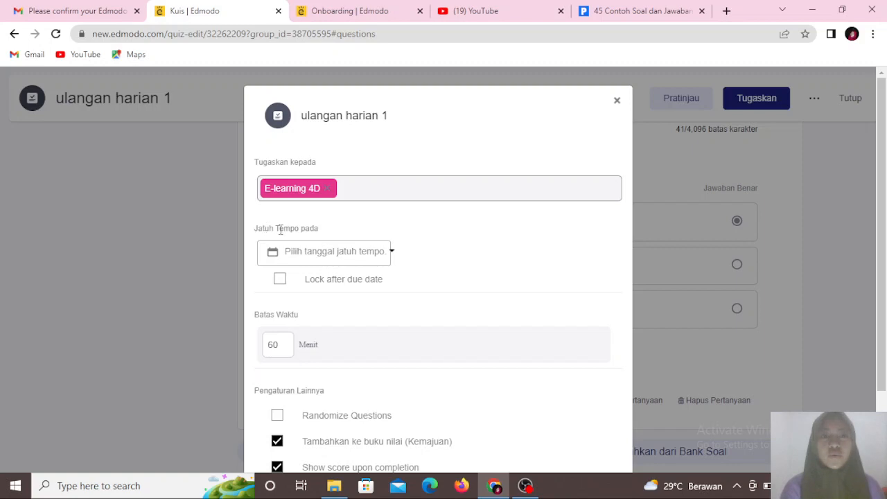
pyautogui.click(357, 255)
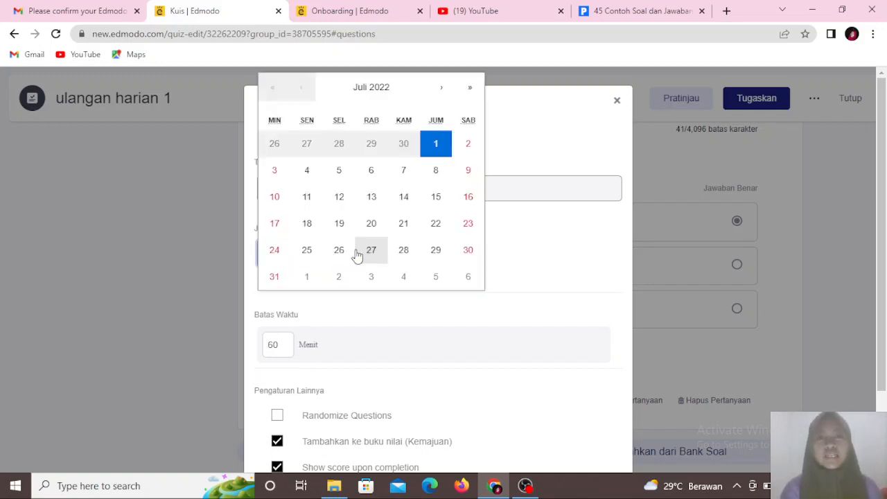
pyautogui.click(466, 145)
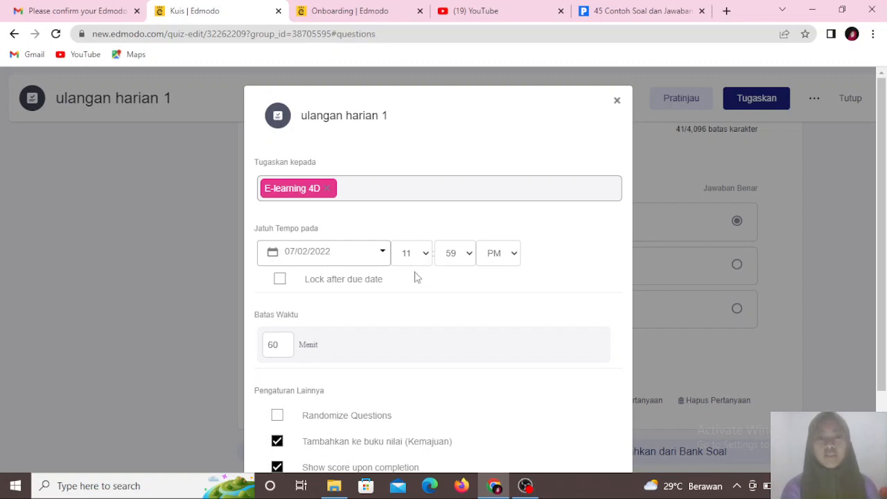
# - Enable Lock after due date and assign the quiz to E-learning 4D with a 60-minute limit
pyautogui.click(279, 280)
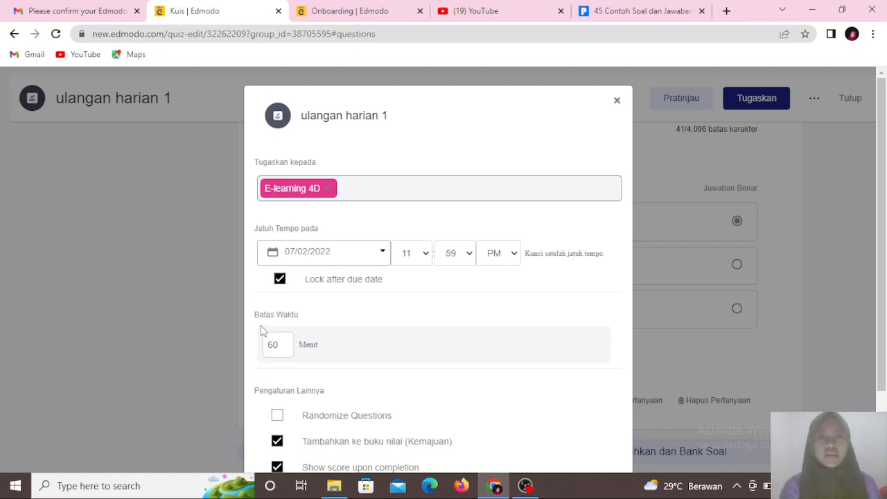
pyautogui.click(279, 344)
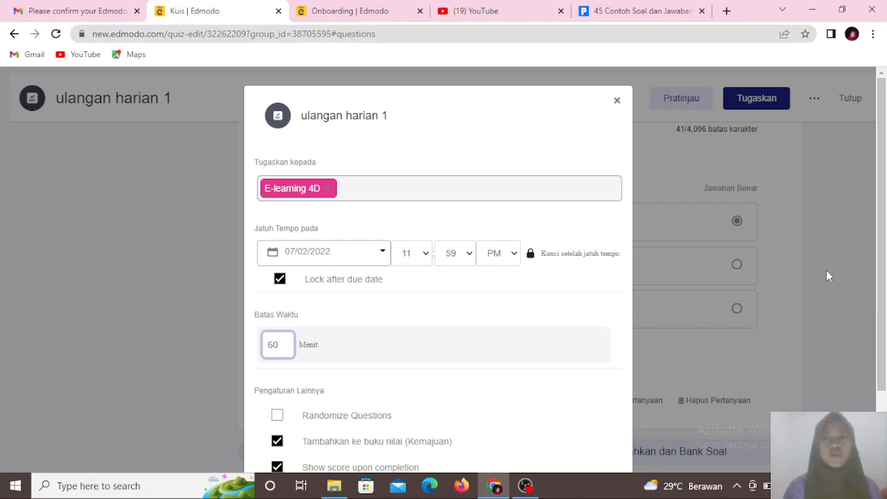
pyautogui.scroll(-2, 886, 229)
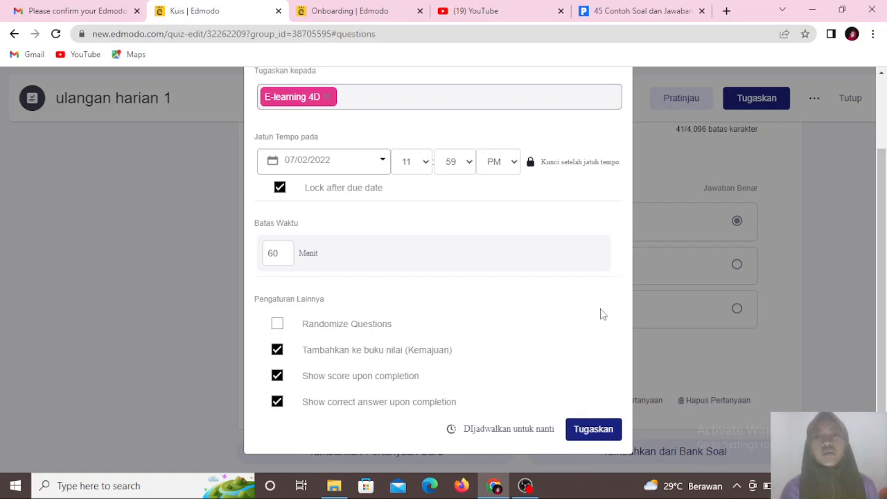
pyautogui.click(601, 427)
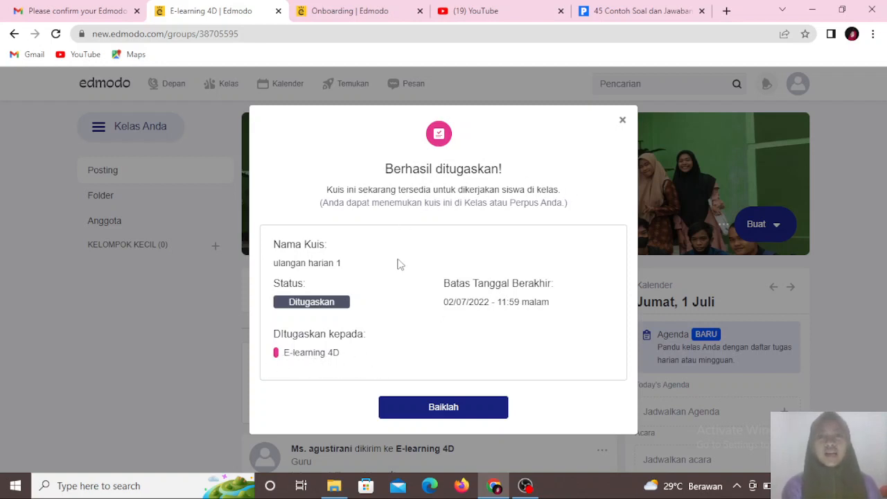
pyautogui.click(449, 412)
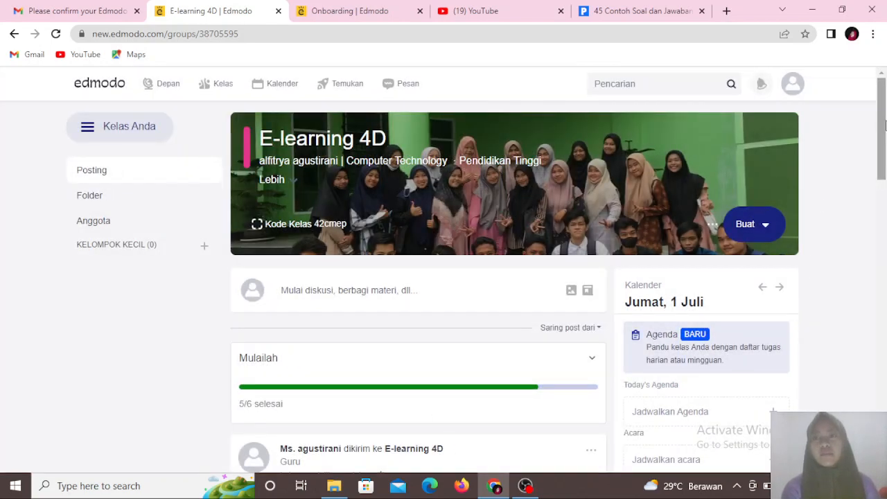
# - Review the assigned quiz post in the E-learning 4D class stream
pyautogui.moveTo(883, 125); pyautogui.dragTo(877, 191)
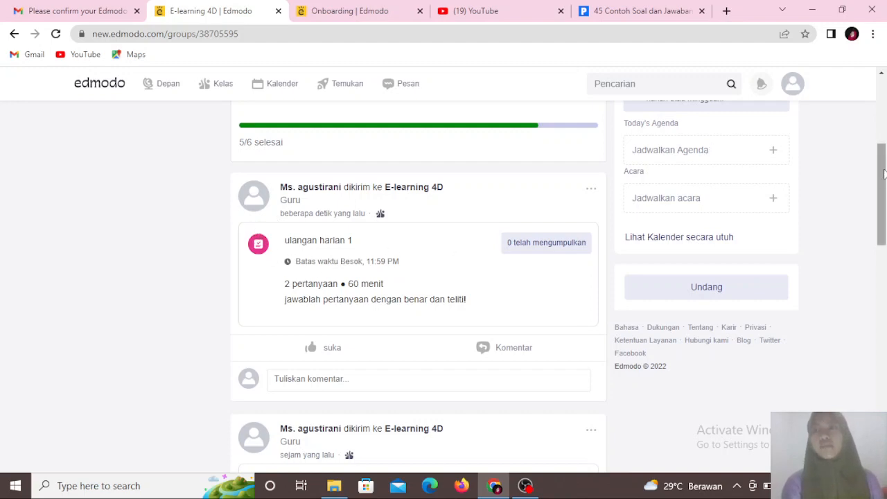
pyautogui.moveTo(884, 173); pyautogui.dragTo(882, 97)
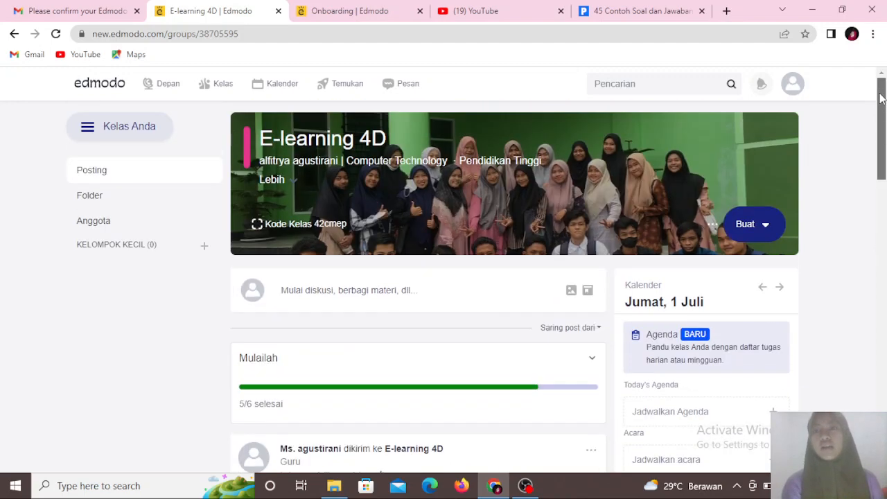
pyautogui.click(767, 229)
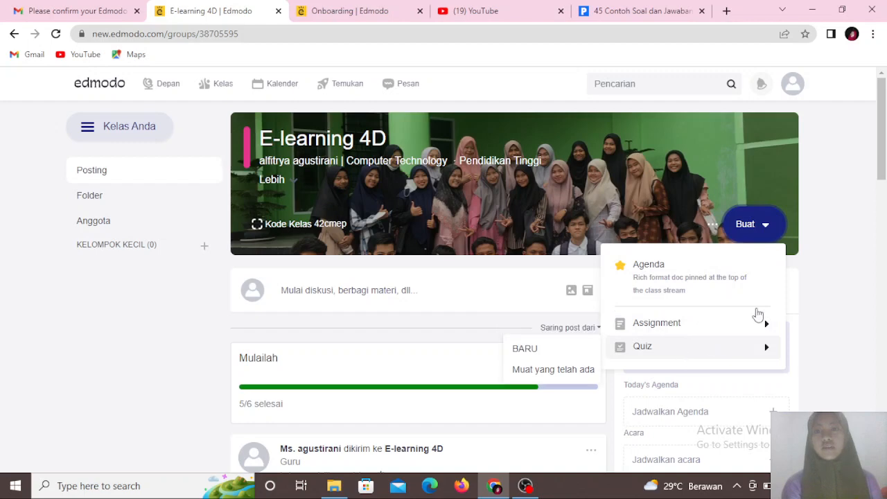
pyautogui.click(853, 251)
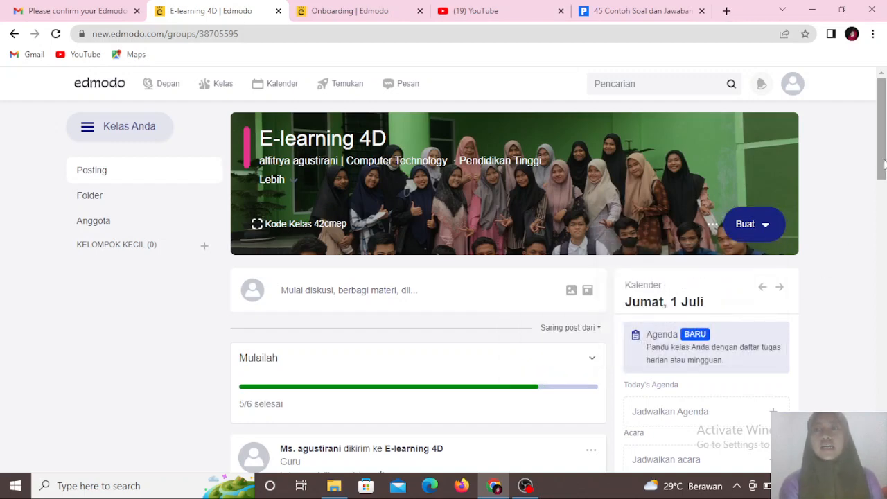
pyautogui.moveTo(883, 164); pyautogui.dragTo(884, 443)
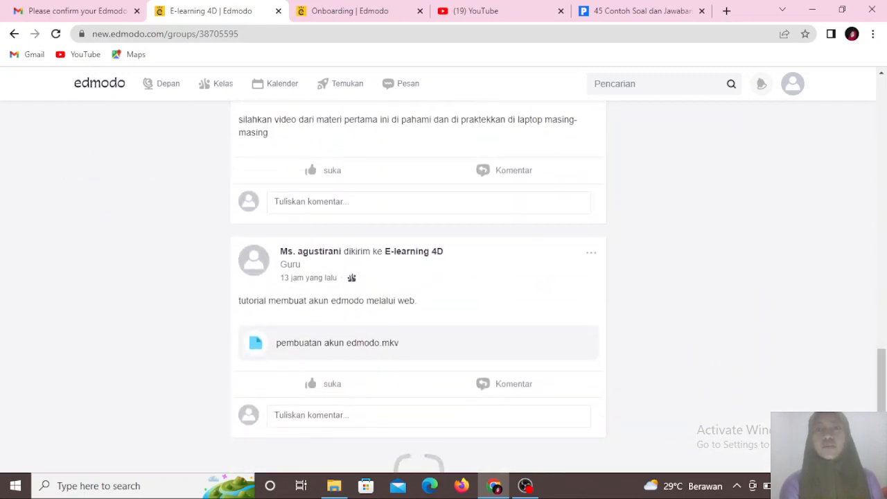
pyautogui.scroll(-1, 661, 405)
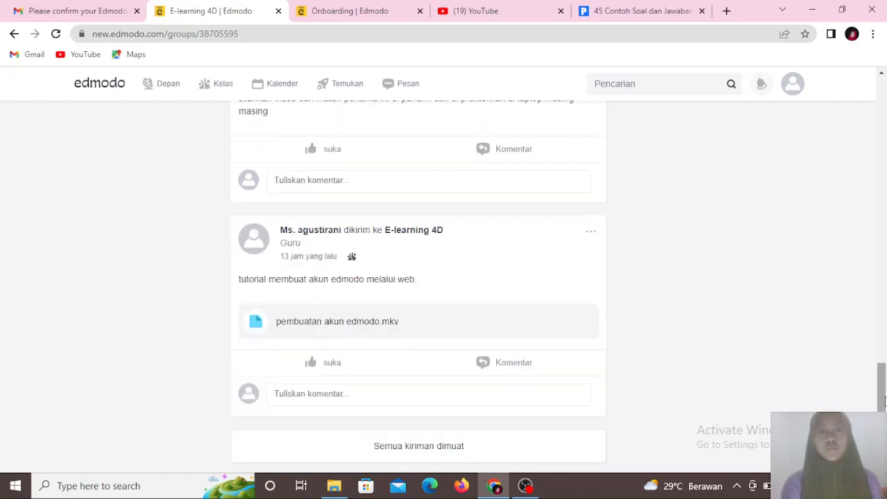
pyautogui.moveTo(884, 401); pyautogui.dragTo(843, 142)
pyautogui.click(758, 122)
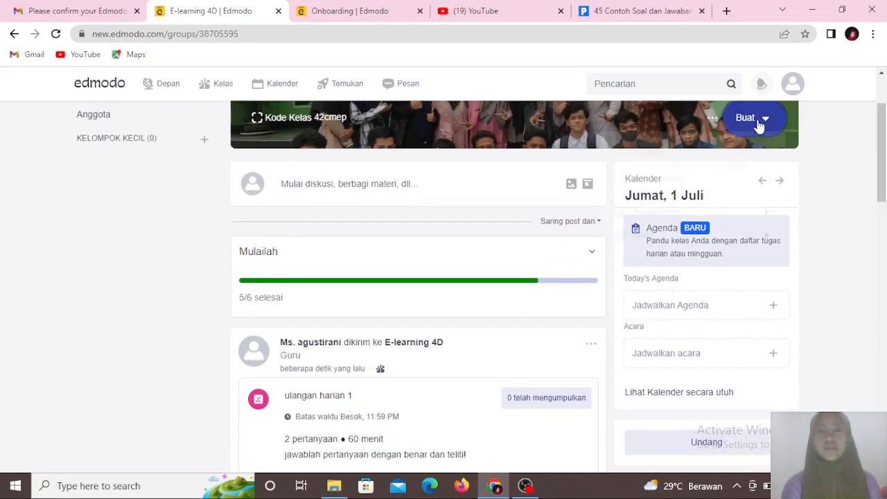
# - Start creating a new assignment for the E-learning 4D class
pyautogui.moveTo(675, 222)
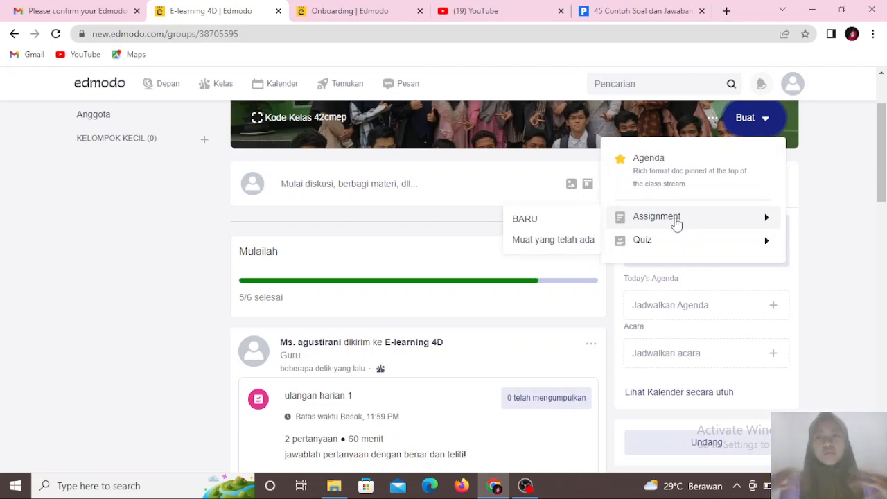
pyautogui.click(525, 219)
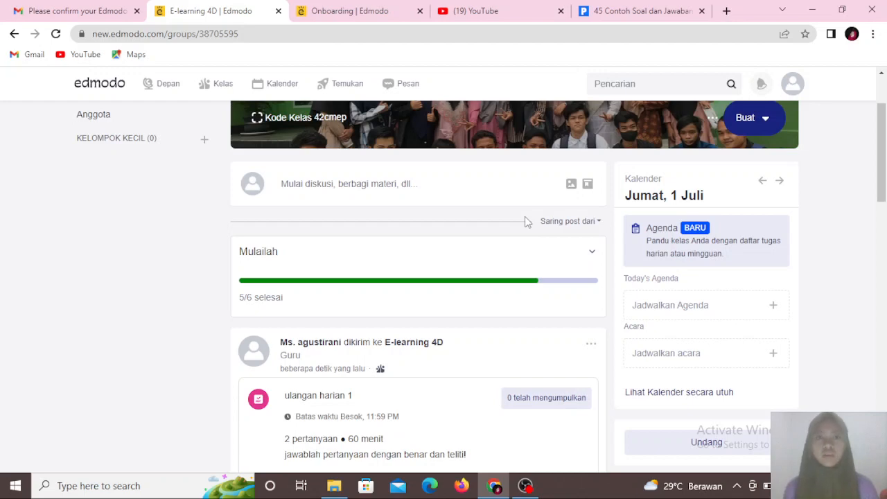
pyautogui.click(753, 119)
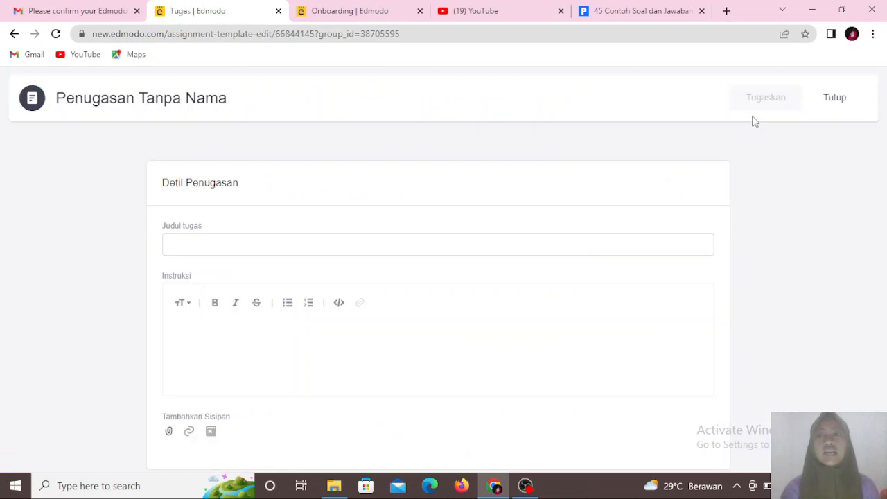
# - Title the assignment 'absensi ulangan harian 1'
pyautogui.click(229, 241)
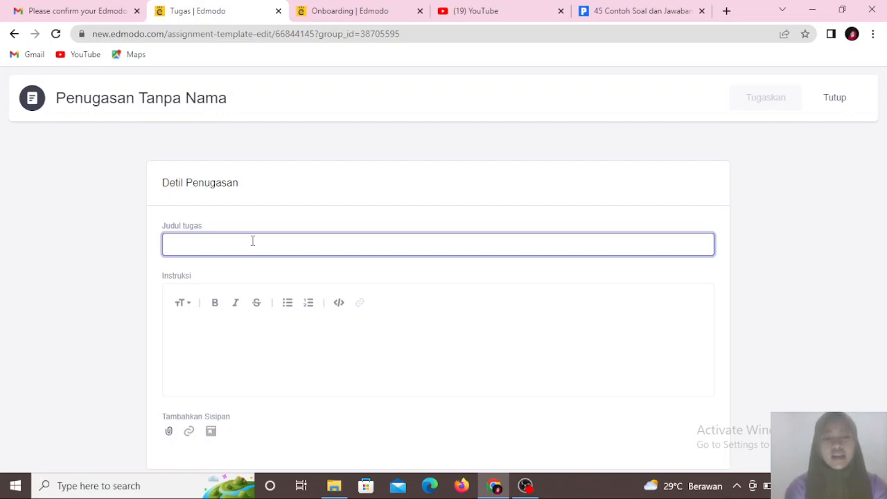
pyautogui.write('abd')
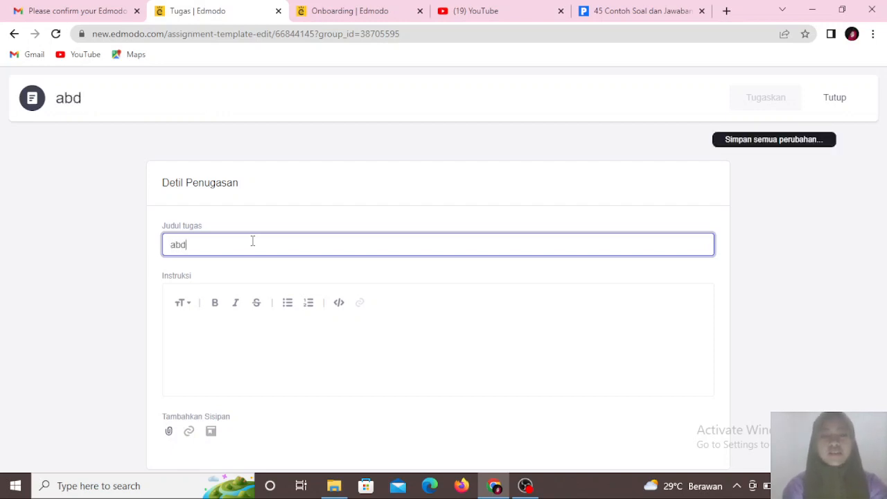
pyautogui.press('BackSpace')
pyautogui.write('n')
pyautogui.press('BackSpace')
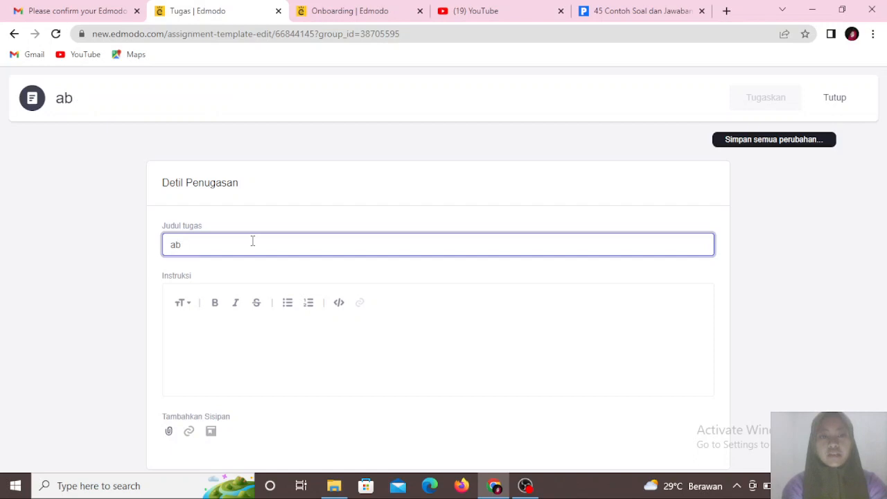
pyautogui.write('sensi pet')
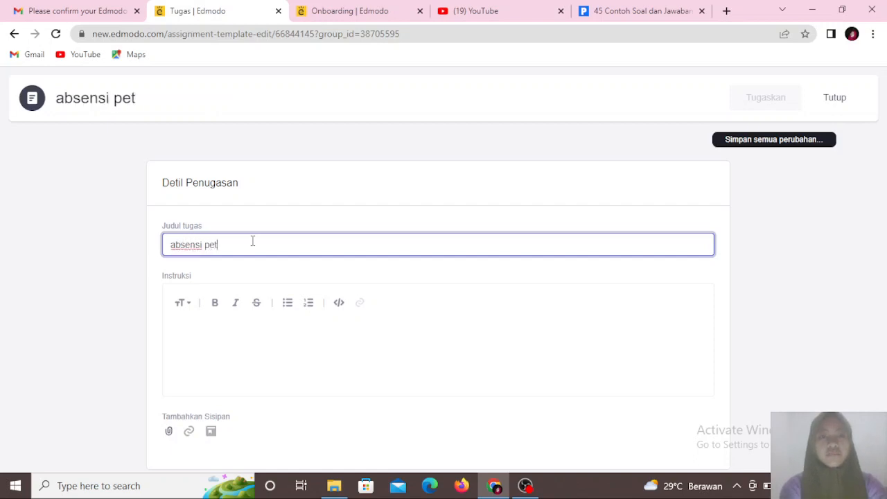
pyautogui.press('BackSpace')
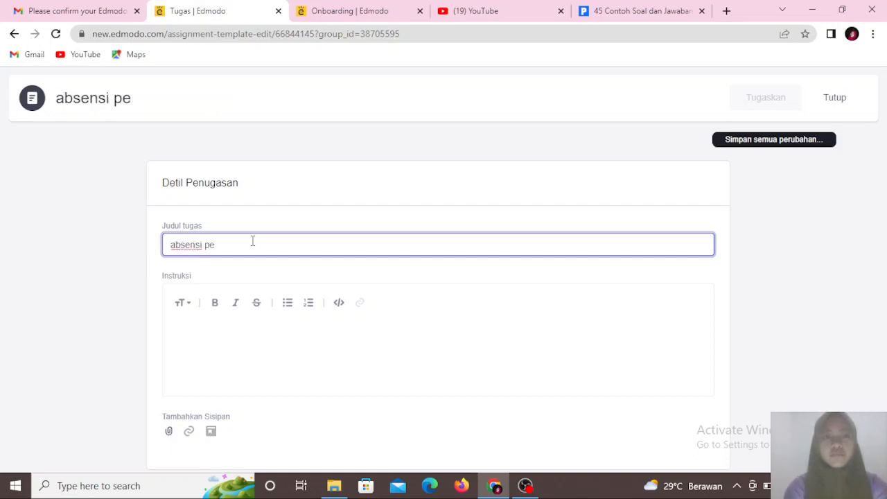
pyautogui.press('BackSpace')
pyautogui.press('BackSpace')
pyautogui.write('ulan')
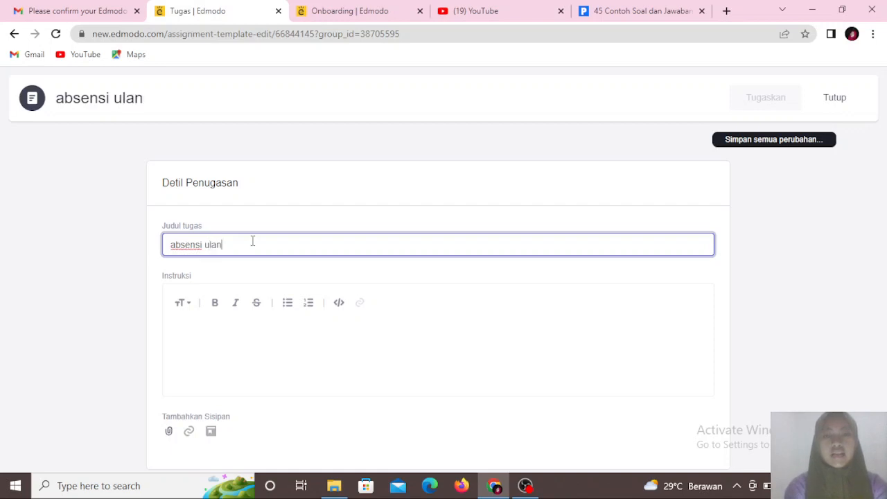
pyautogui.write('gan harian')
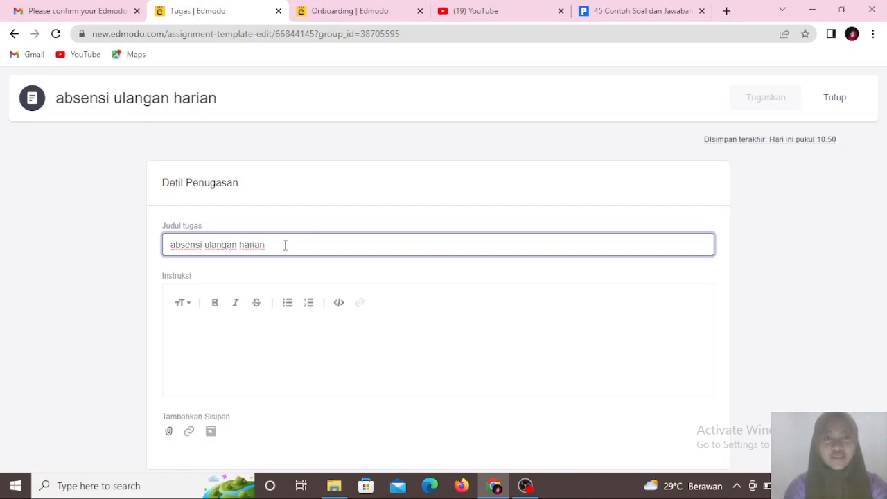
pyautogui.write('1')
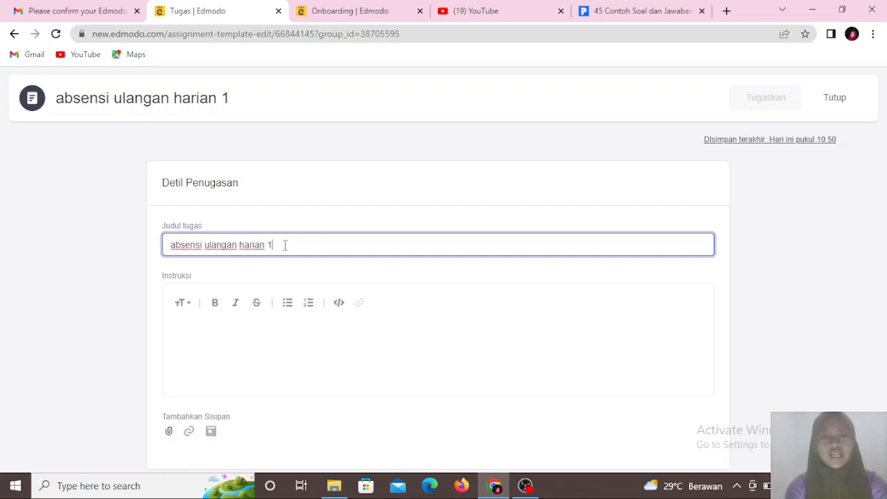
# - Enter the instructions 'ketikan jawaban HADIR di kolom jawaban anda'
pyautogui.click(199, 327)
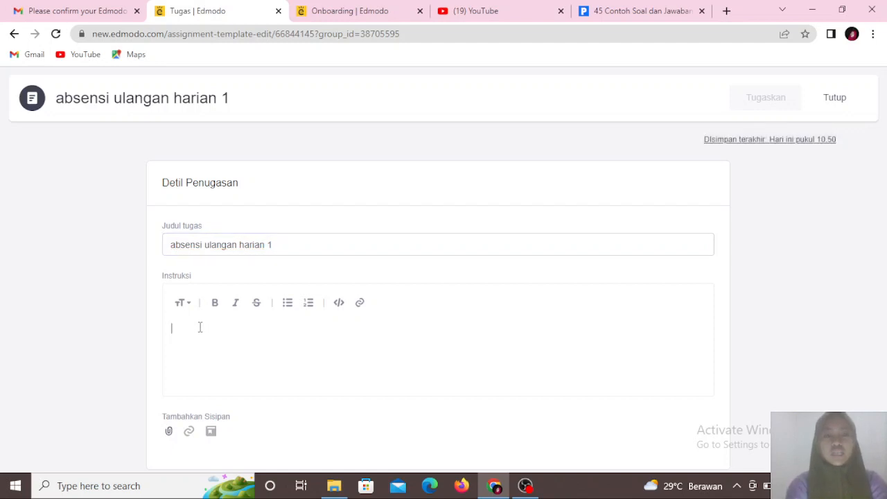
pyautogui.write('ketikan')
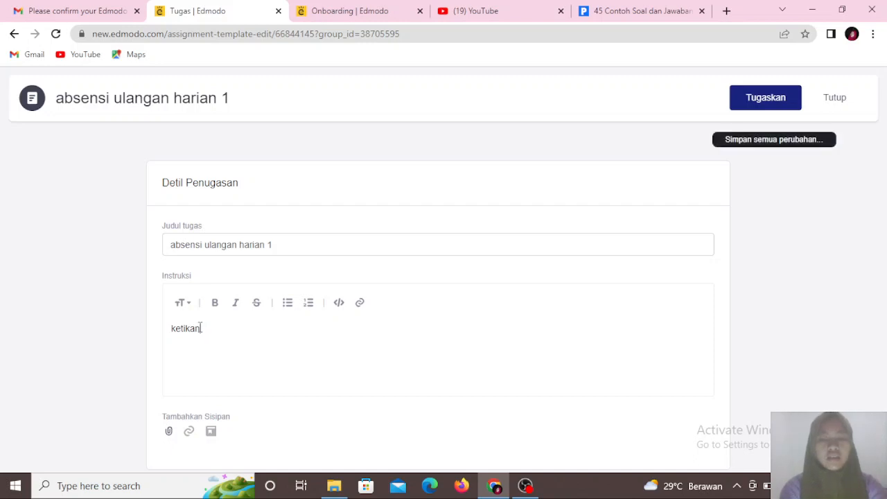
pyautogui.write(' jawab')
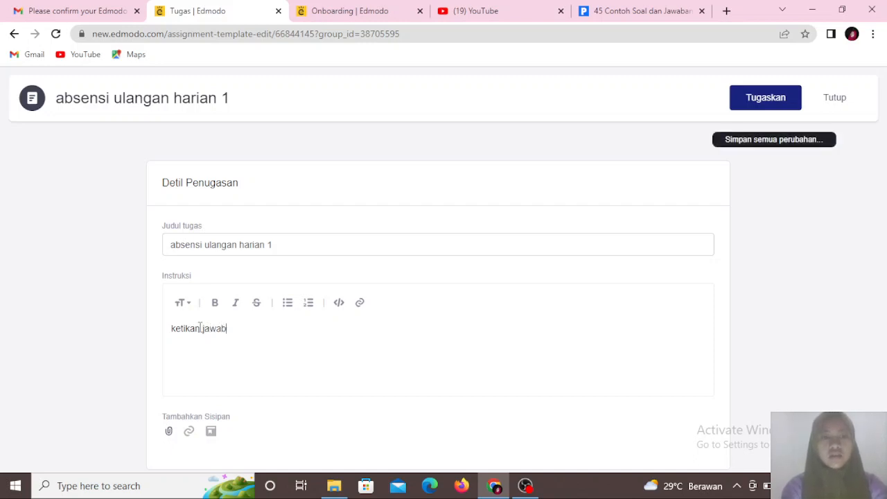
pyautogui.write('an')
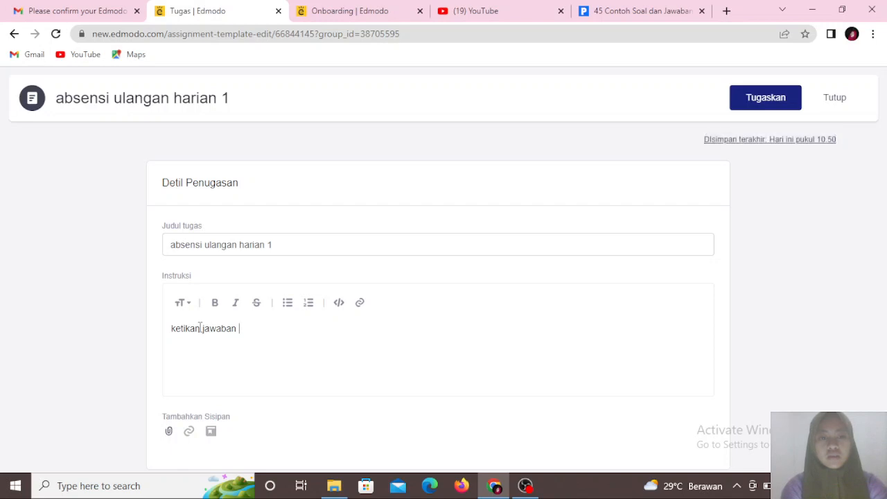
pyautogui.write('HADIR')
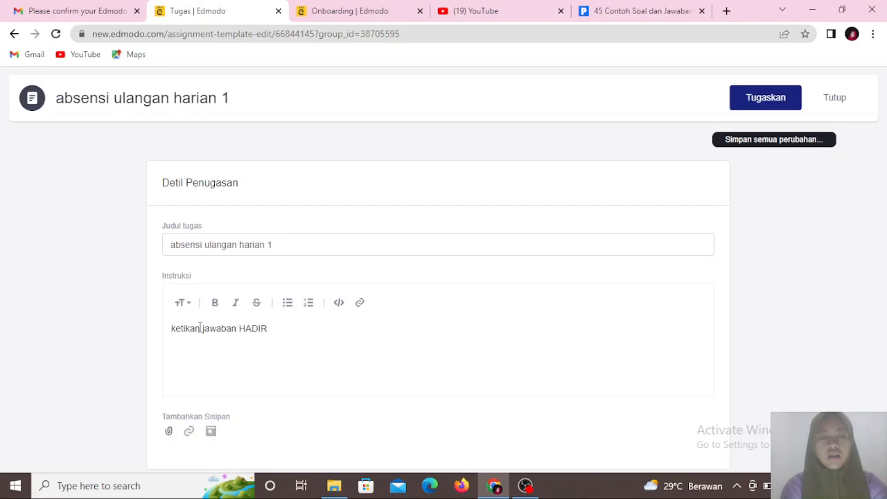
pyautogui.write(' di kolom jawaban anda')
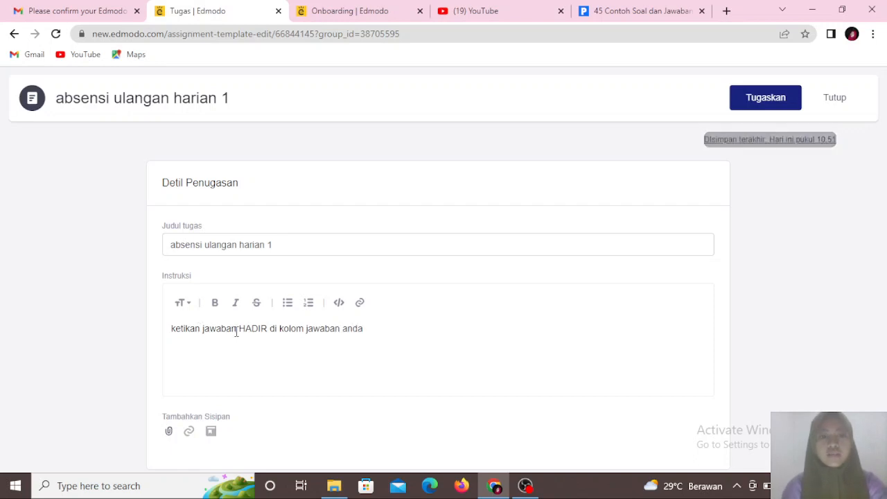
# - Make the word HADIR in the instructions bold and italic
pyautogui.moveTo(236, 332); pyautogui.dragTo(268, 338)
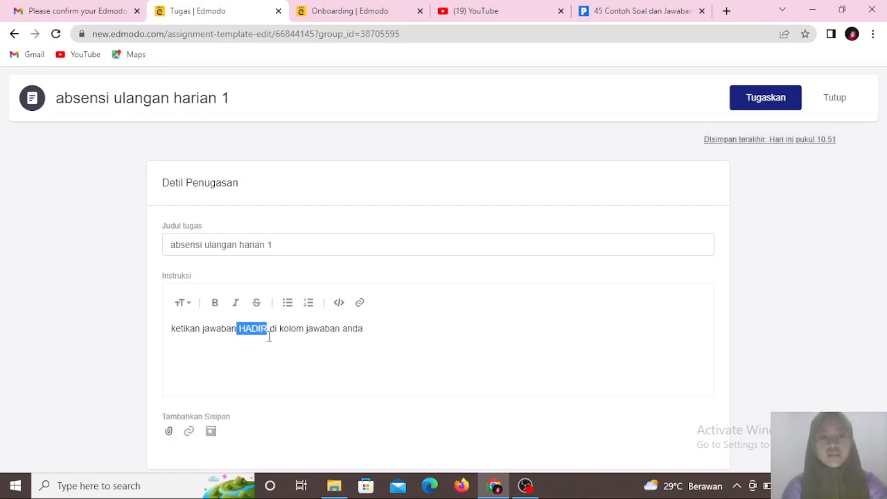
pyautogui.click(215, 304)
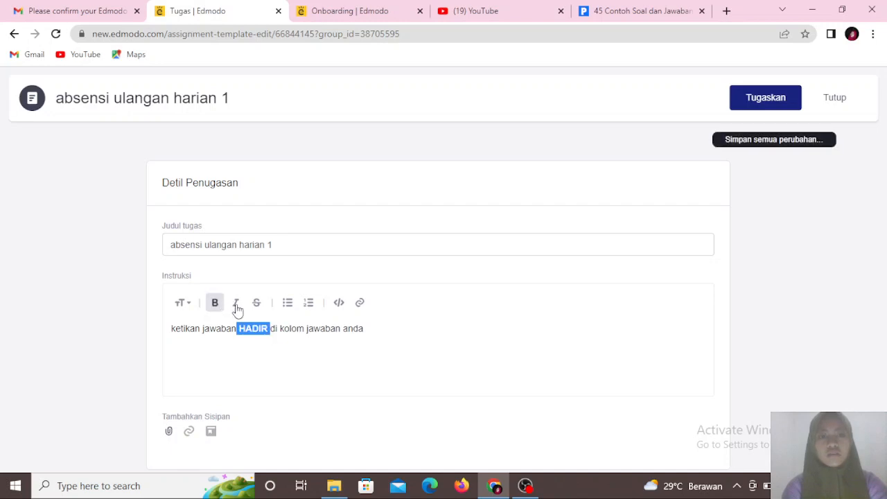
pyautogui.click(235, 305)
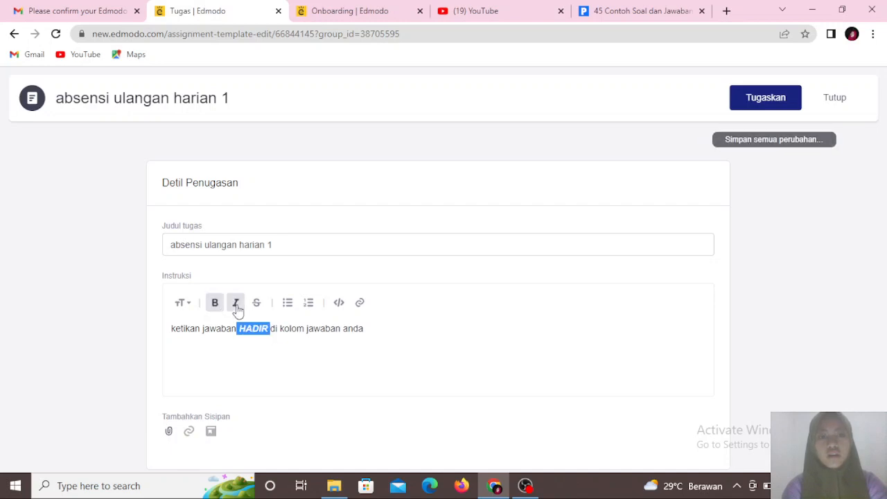
pyautogui.click(410, 329)
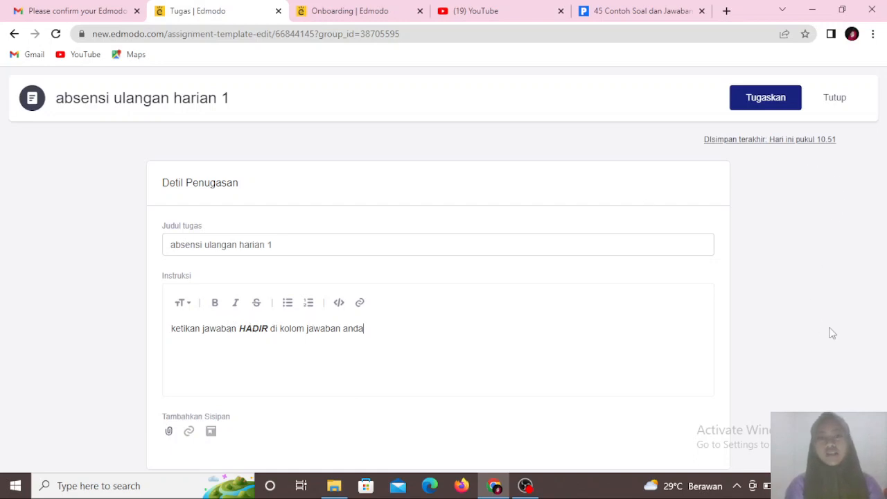
# - Assign it to E-learning 4D with due date 07/02/2022 and Lock after due date enabled
pyautogui.click(753, 103)
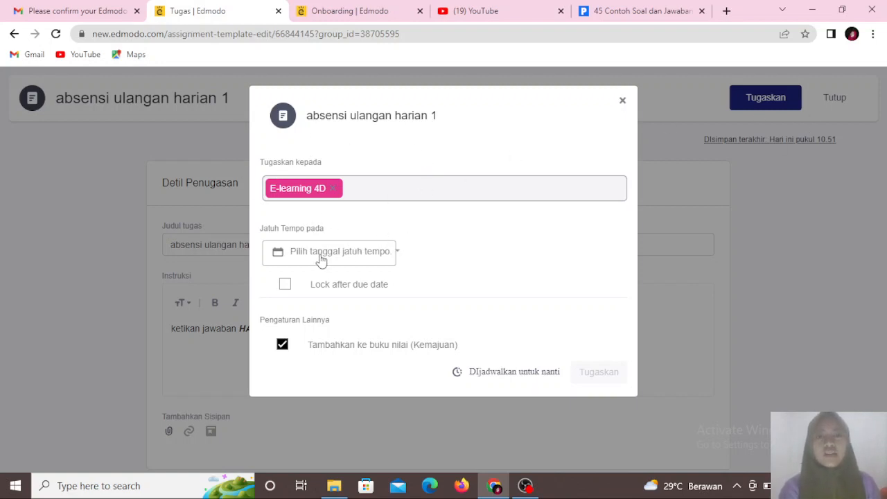
pyautogui.click(359, 259)
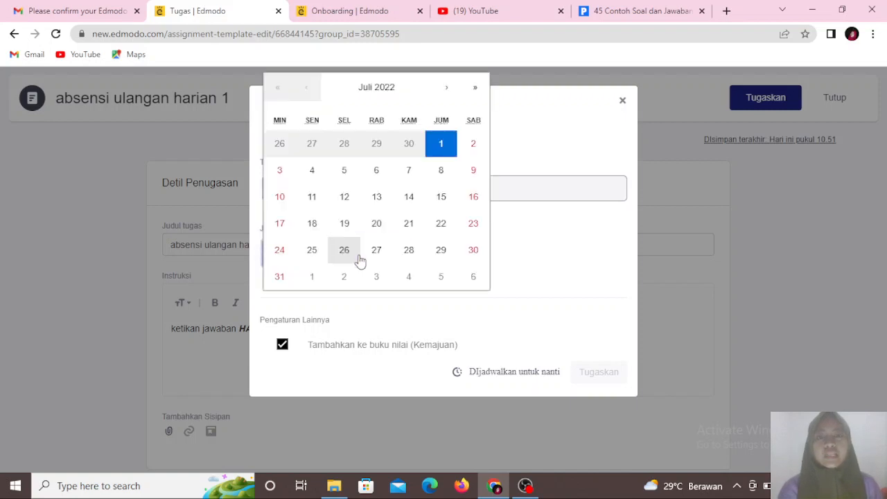
pyautogui.click(473, 145)
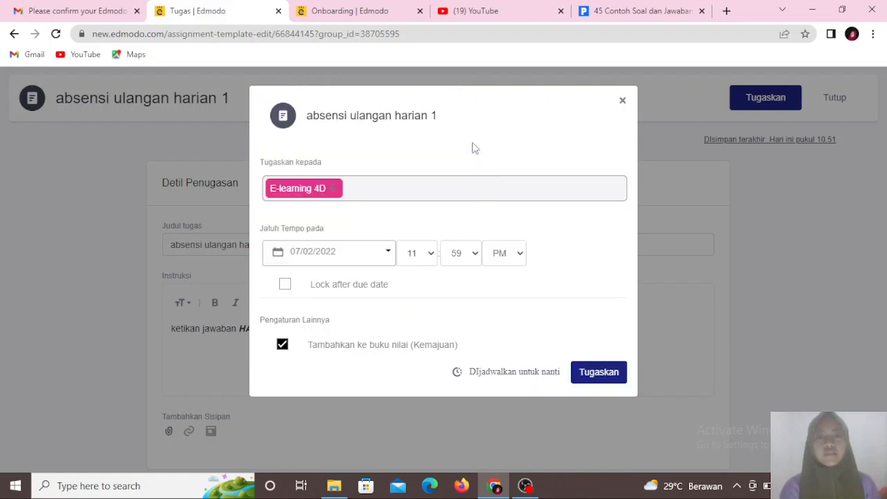
pyautogui.click(285, 285)
pyautogui.click(593, 374)
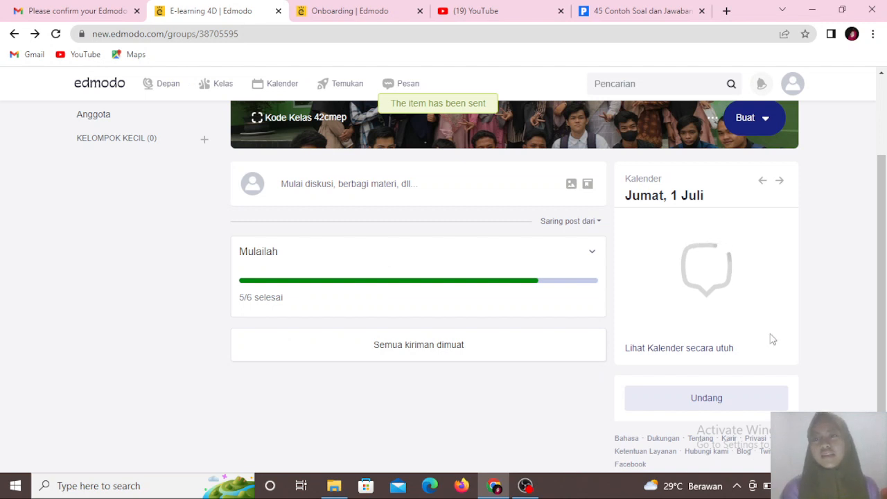
# - Scroll through the class stream to review the posted attendance assignment and quiz
pyautogui.moveTo(884, 288); pyautogui.dragTo(874, 371)
pyautogui.scroll(-2, 874, 370)
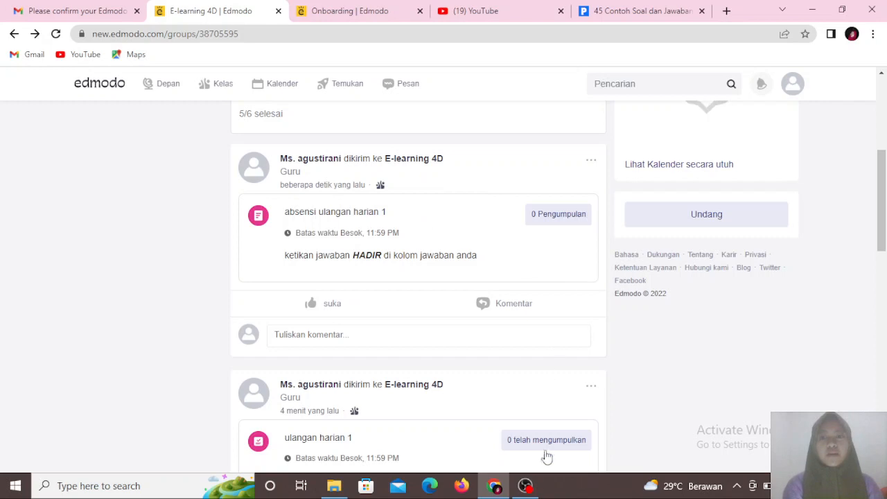
pyautogui.click(530, 489)
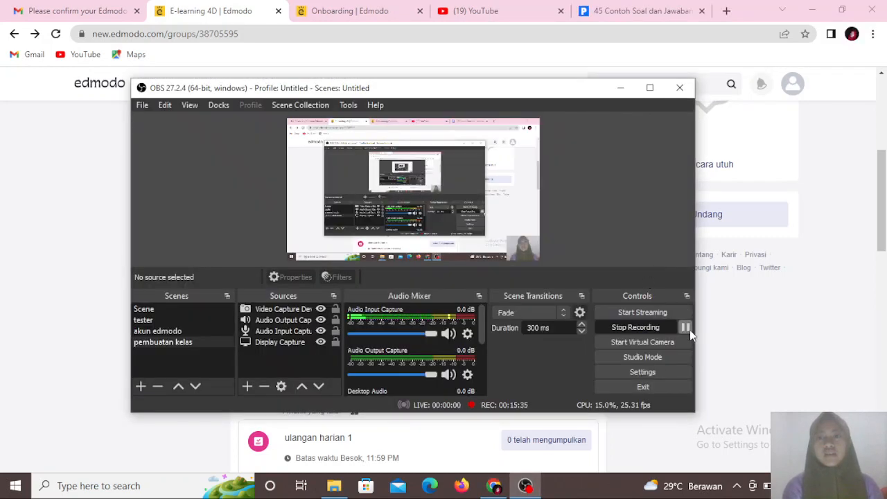
pyautogui.click(838, 299)
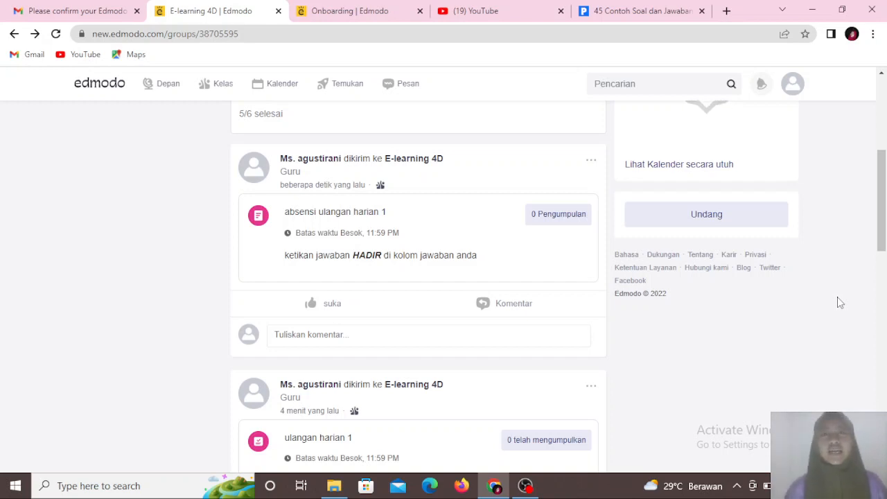
pyautogui.moveTo(884, 199); pyautogui.dragTo(885, 206)
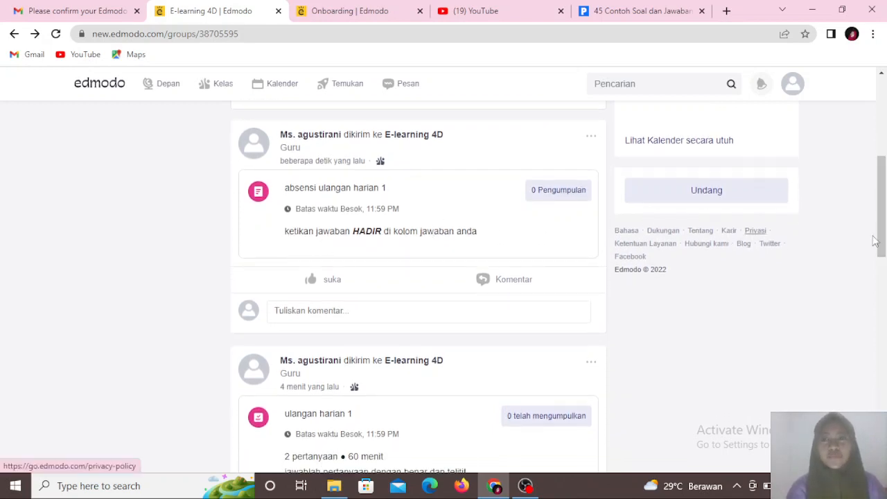
pyautogui.moveTo(883, 247); pyautogui.dragTo(882, 275)
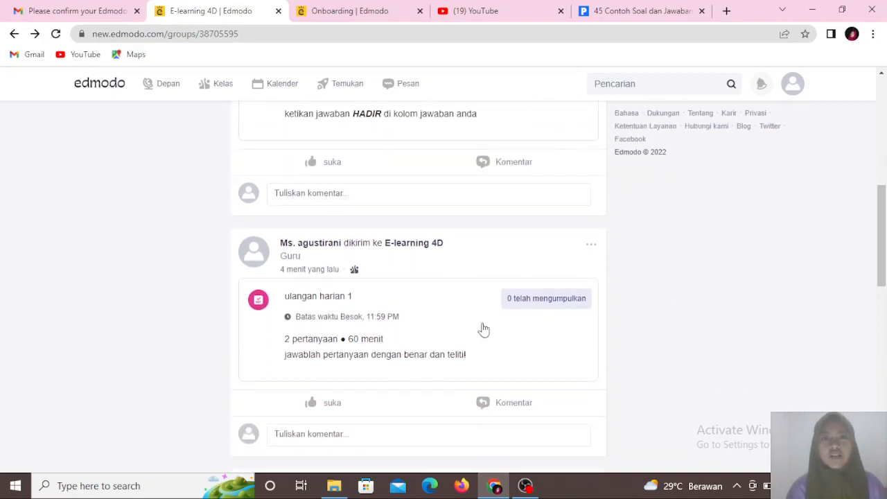
pyautogui.moveTo(883, 268); pyautogui.dragTo(869, 467)
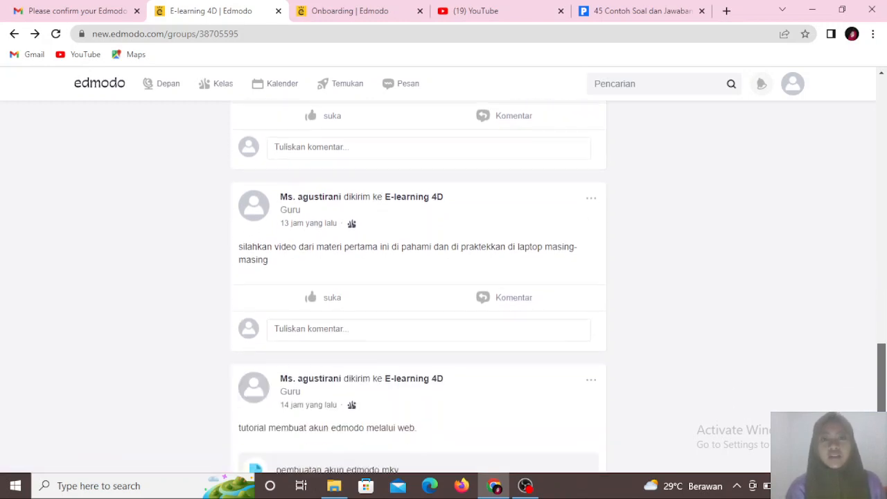
pyautogui.moveTo(885, 356); pyautogui.dragTo(883, 158)
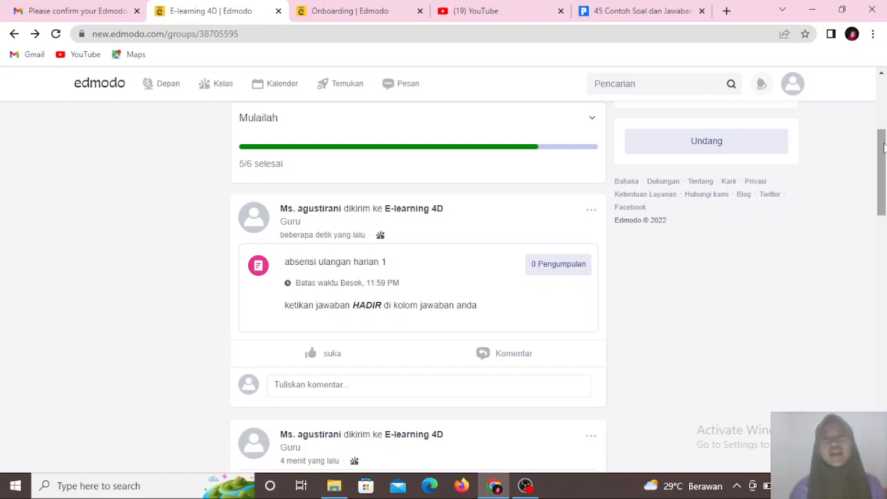
pyautogui.moveTo(884, 145); pyautogui.dragTo(882, 90)
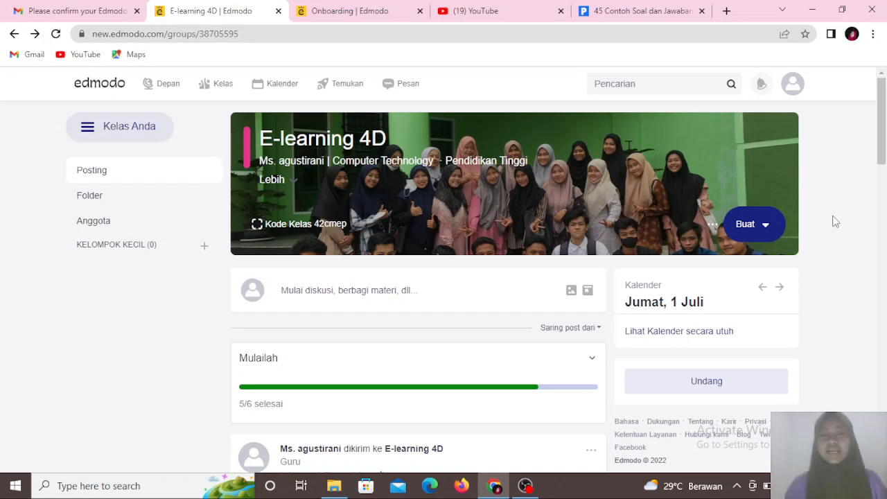
pyautogui.moveTo(883, 143)
pyautogui.mouseDown()
pyautogui.moveTo(885, 206)
pyautogui.moveTo(886, 107)
pyautogui.moveTo(882, 154)
pyautogui.moveTo(883, 129)
pyautogui.mouseUp()
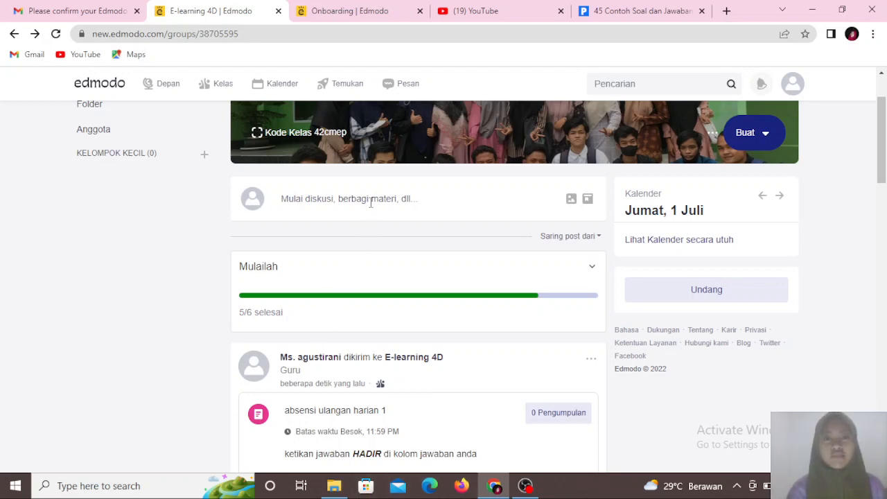
# - Try to post the class note 'materi 2(tutorial membuat kelas di akun edmodo)' to E-learning 4D
pyautogui.click(371, 206)
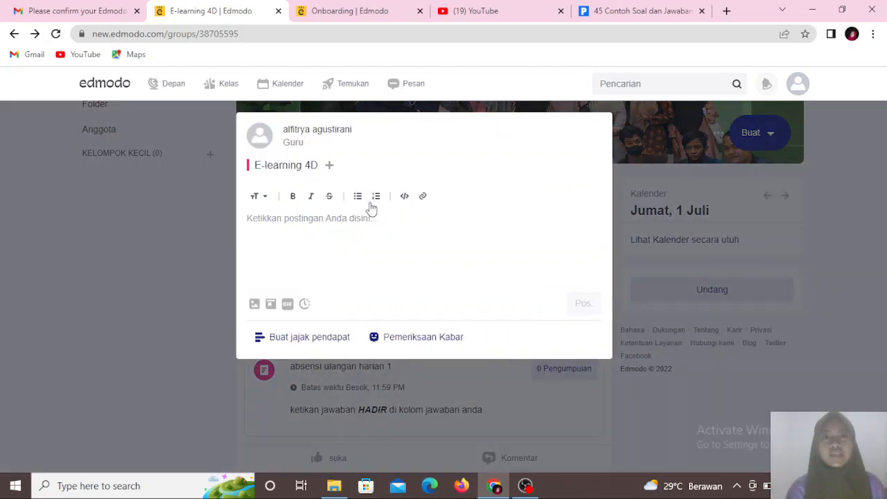
pyautogui.click(288, 223)
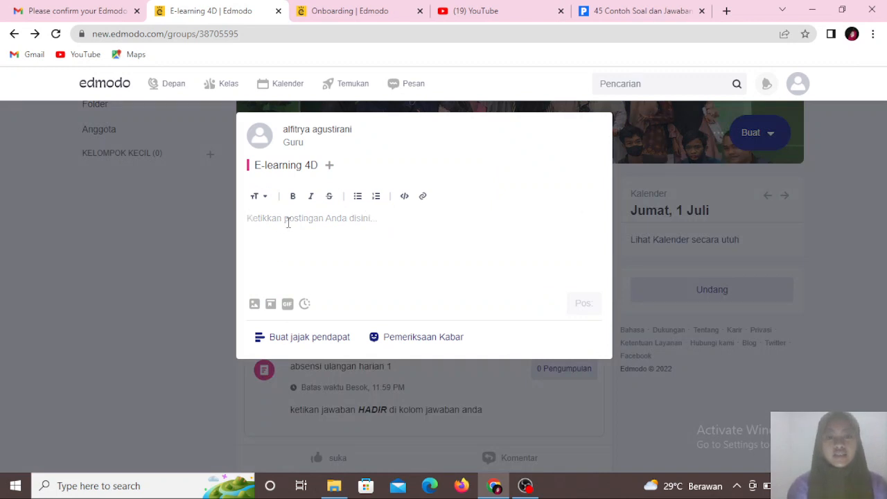
pyautogui.write('materi')
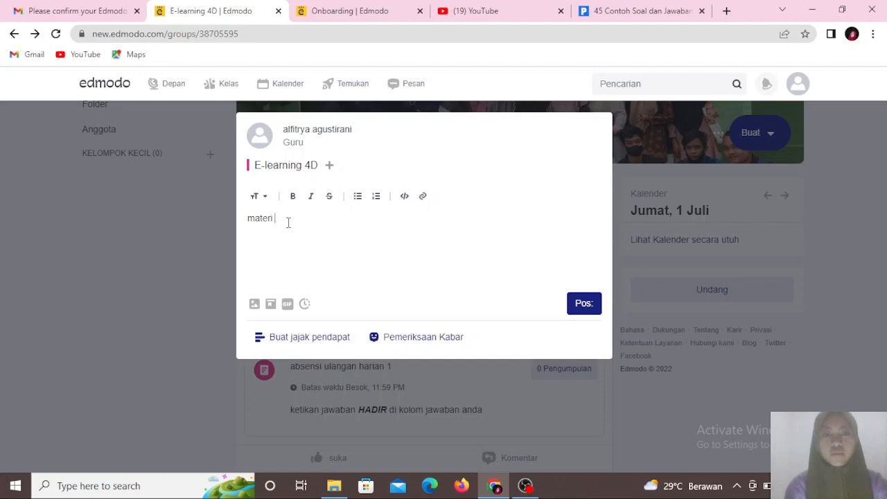
pyautogui.write(' 22')
pyautogui.press('BackSpace')
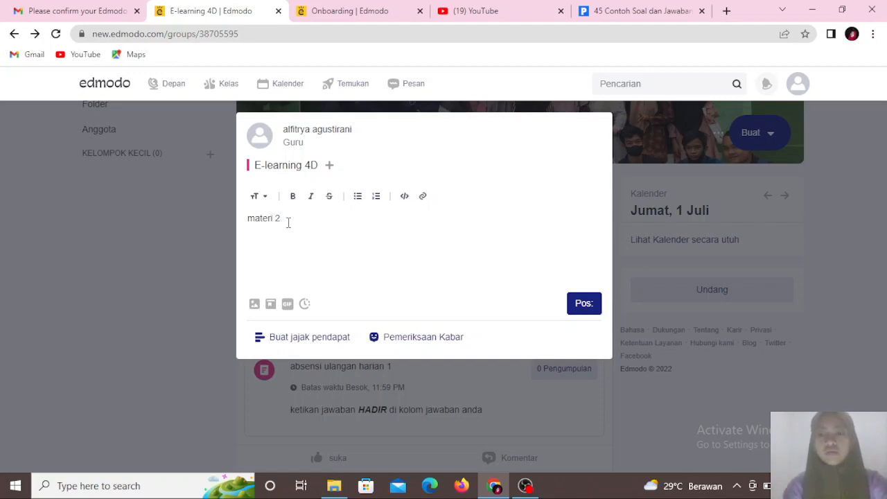
pyautogui.write('0')
pyautogui.write('tu')
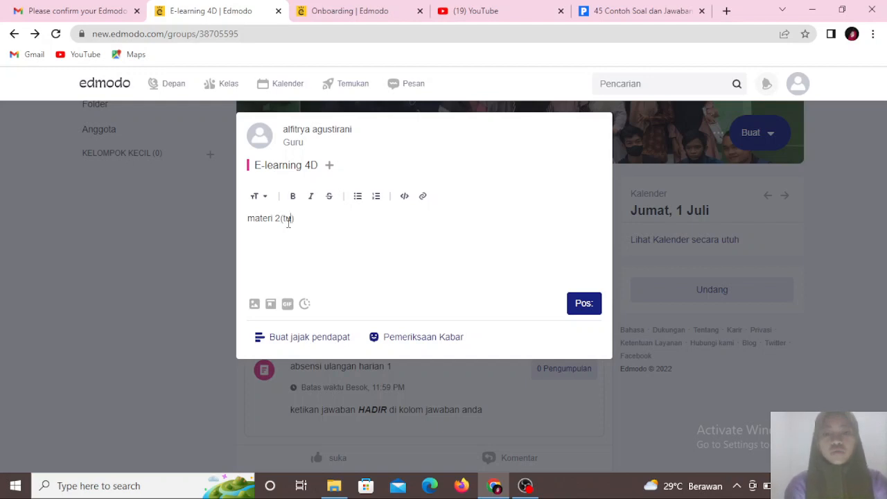
pyautogui.write('torial ')
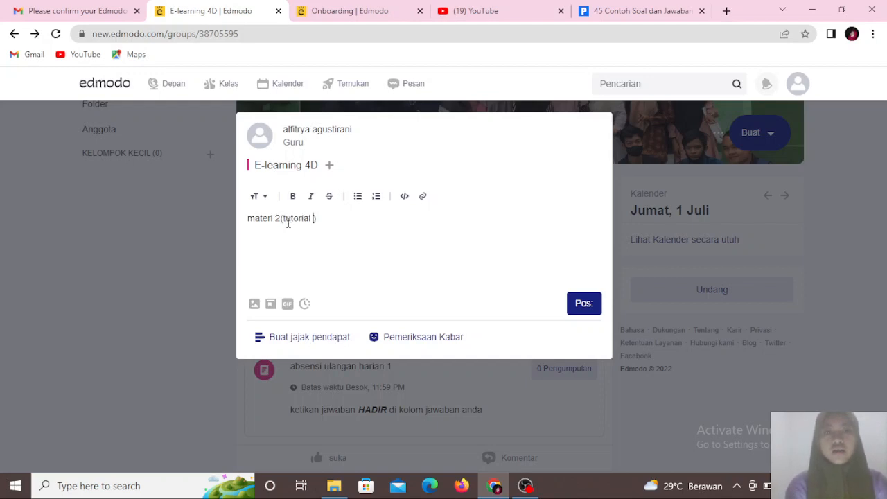
pyautogui.write('membuat je')
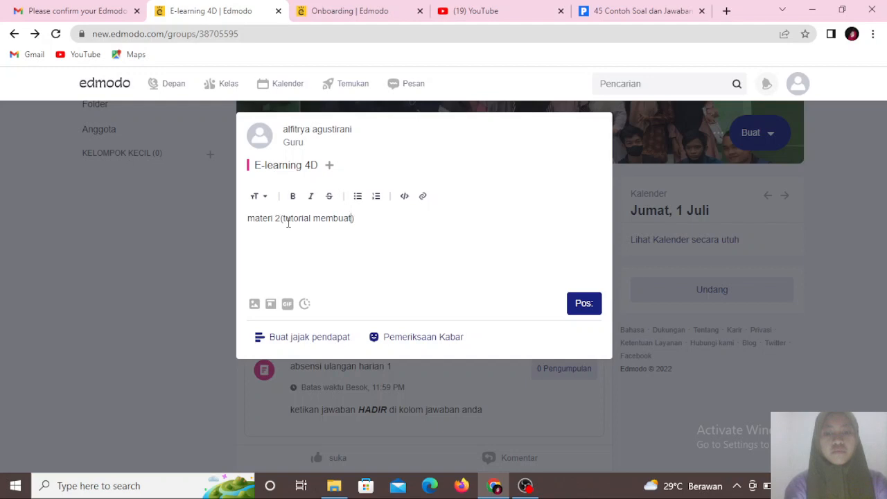
pyautogui.press('BackSpace')
pyautogui.press('BackSpace')
pyautogui.write('kelas')
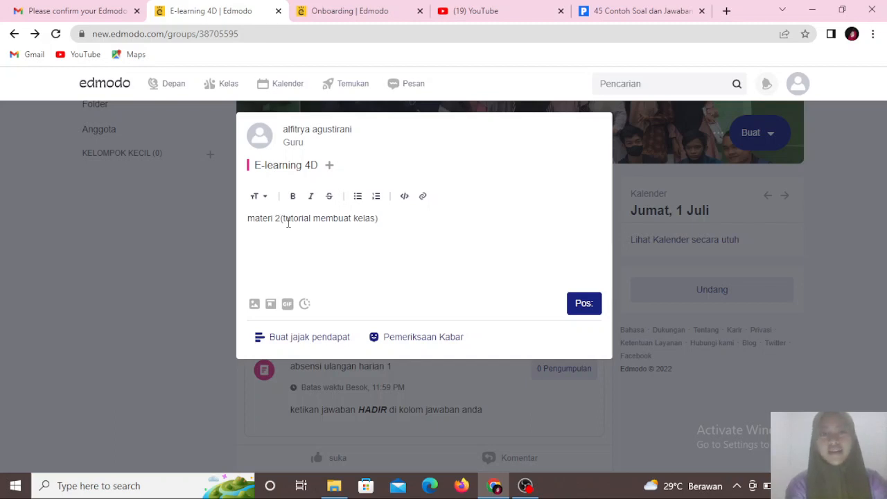
pyautogui.write('di akun ')
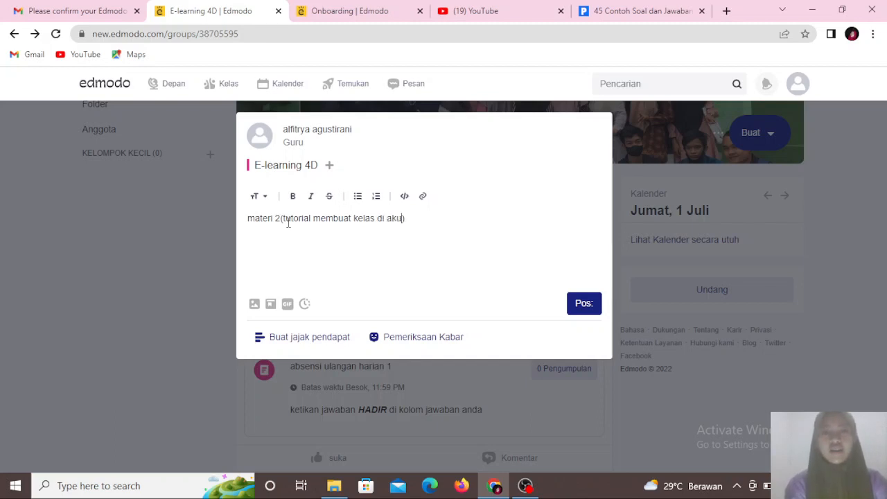
pyautogui.write('edmodo')
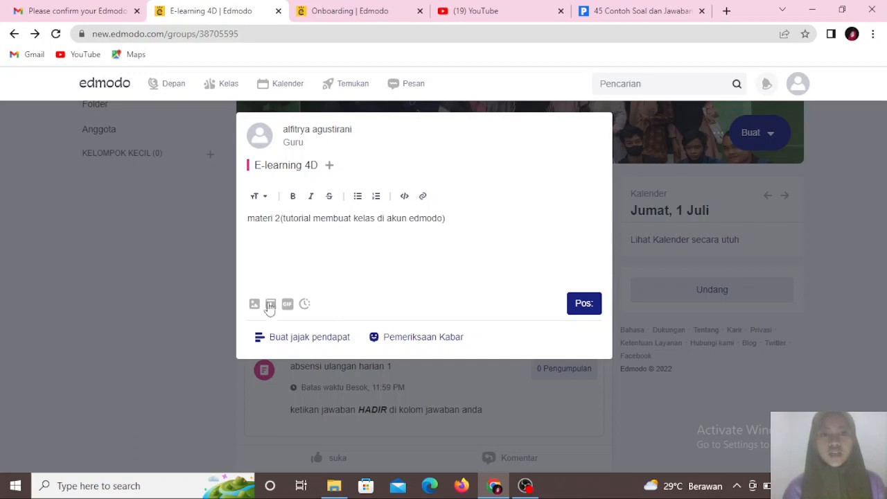
pyautogui.click(584, 306)
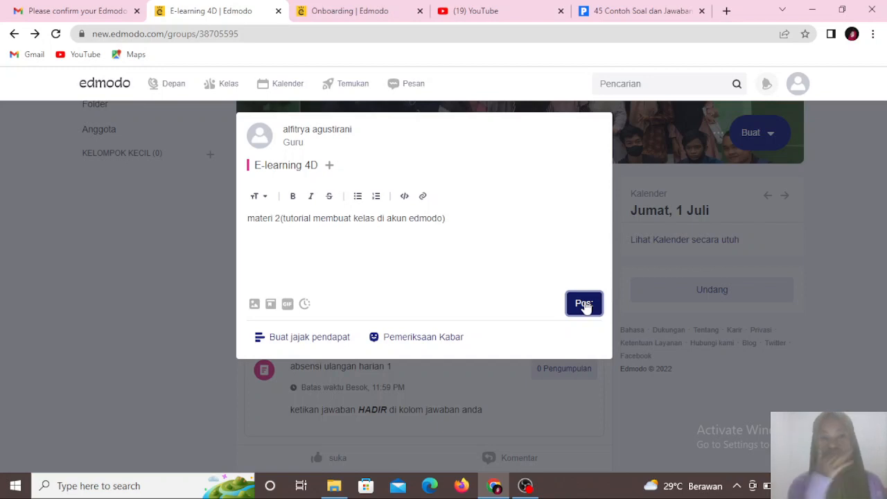
pyautogui.click(584, 305)
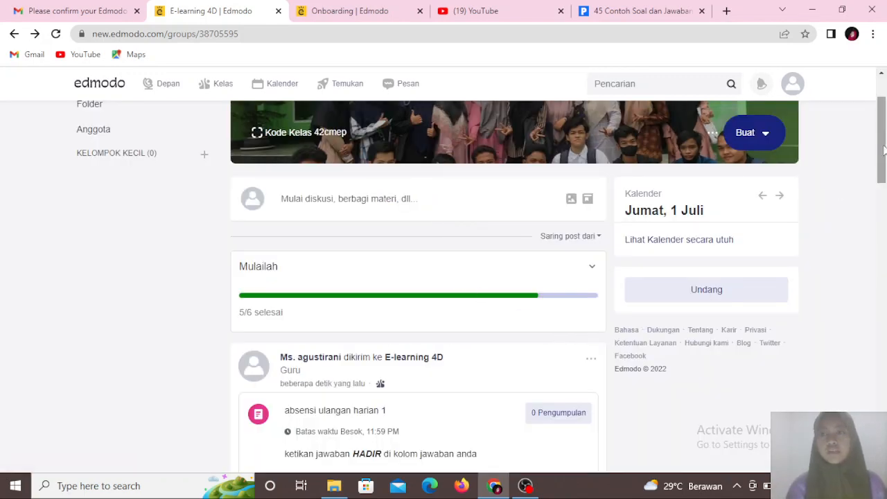
pyautogui.moveTo(884, 125)
pyautogui.mouseDown()
pyautogui.moveTo(882, 181)
pyautogui.moveTo(882, 143)
pyautogui.mouseUp()
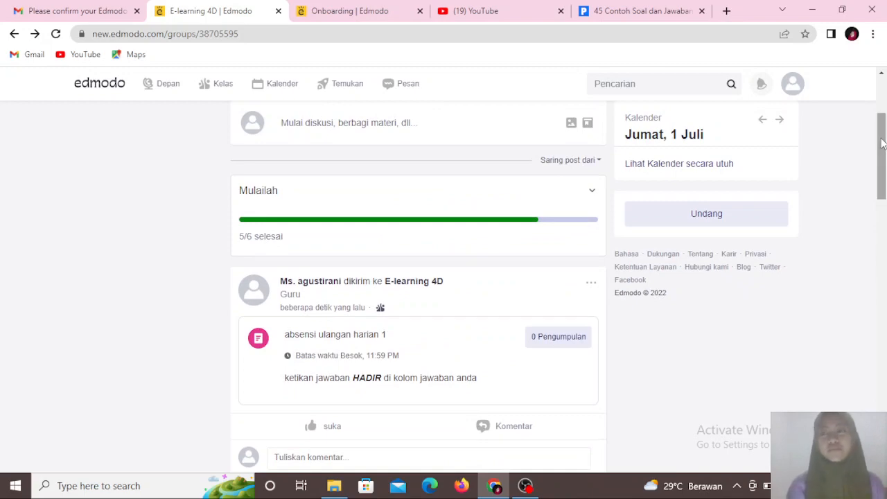
pyautogui.moveTo(882, 140)
pyautogui.mouseDown()
pyautogui.moveTo(882, 118)
pyautogui.moveTo(876, 206)
pyautogui.moveTo(886, 105)
pyautogui.moveTo(884, 153)
pyautogui.mouseUp()
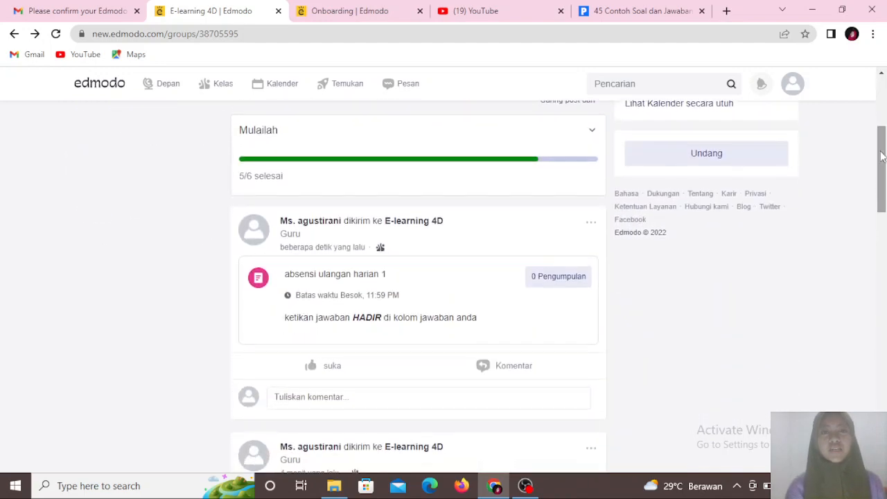
pyautogui.moveTo(526, 485)
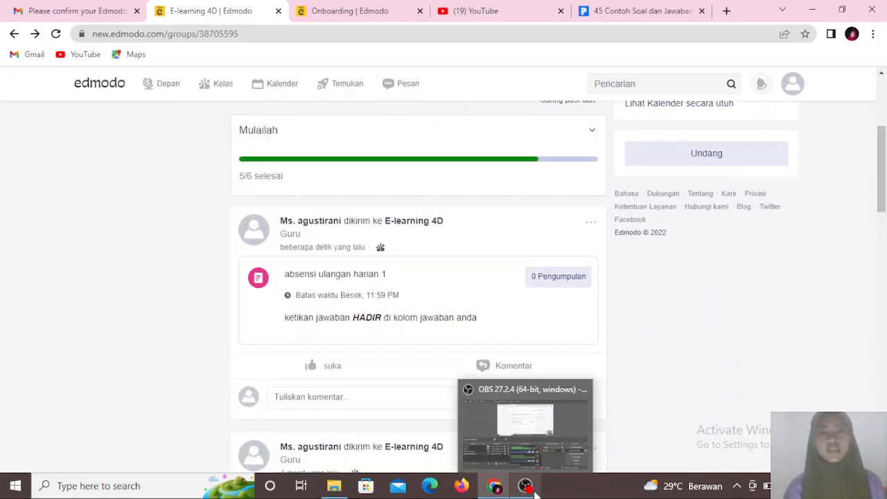
pyautogui.click(536, 436)
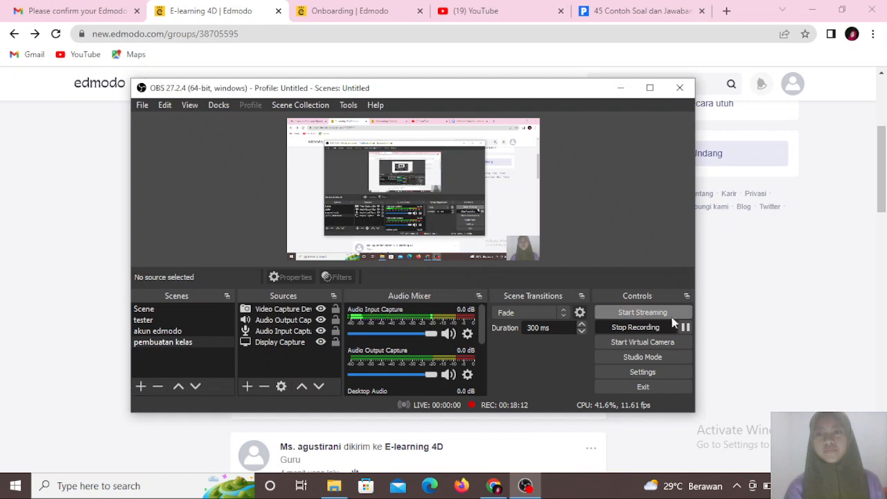
pyautogui.scroll(3, 857, 319)
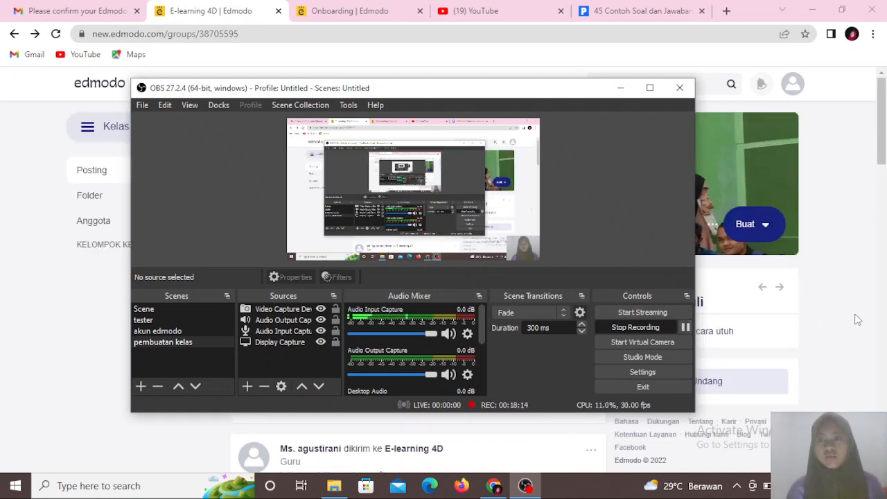
pyautogui.click(857, 320)
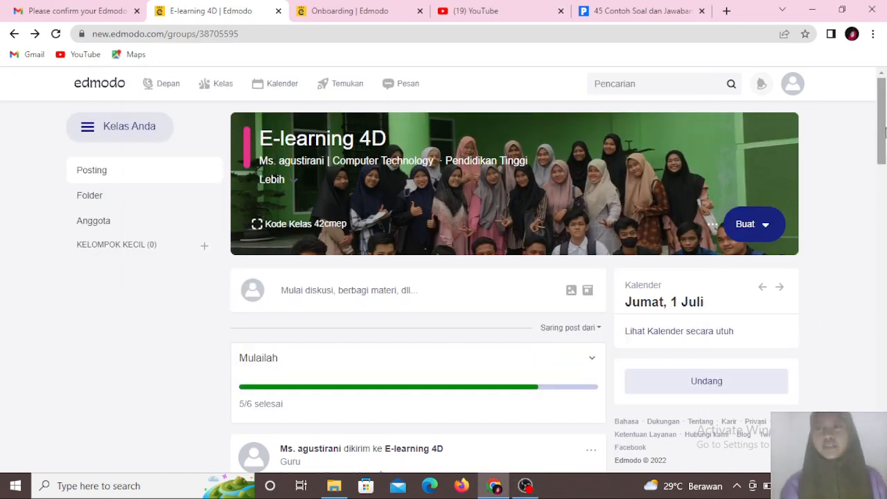
pyautogui.moveTo(882, 138)
pyautogui.mouseDown()
pyautogui.moveTo(884, 167)
pyautogui.moveTo(884, 124)
pyautogui.mouseUp()
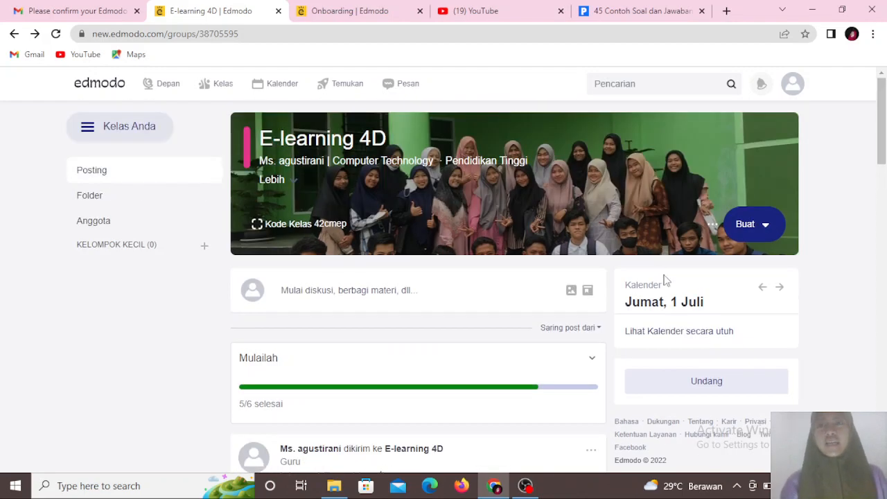
# - Compose a new class post with the text 'materi 2(tutorial pembuatan kelas diakun edmodo)'
pyautogui.click(382, 291)
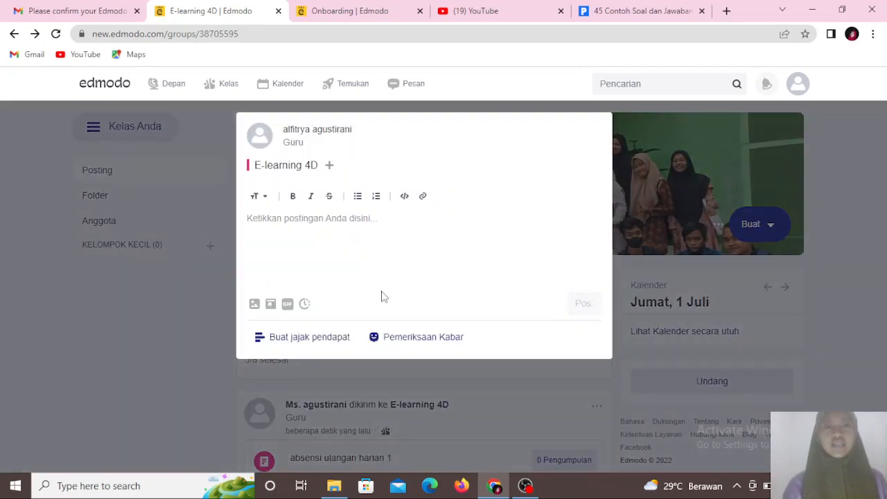
pyautogui.click(330, 218)
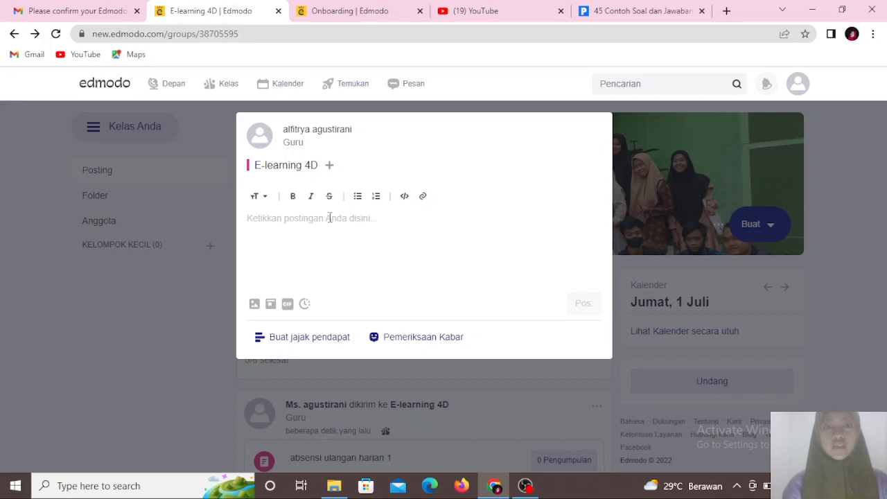
pyautogui.write('mater')
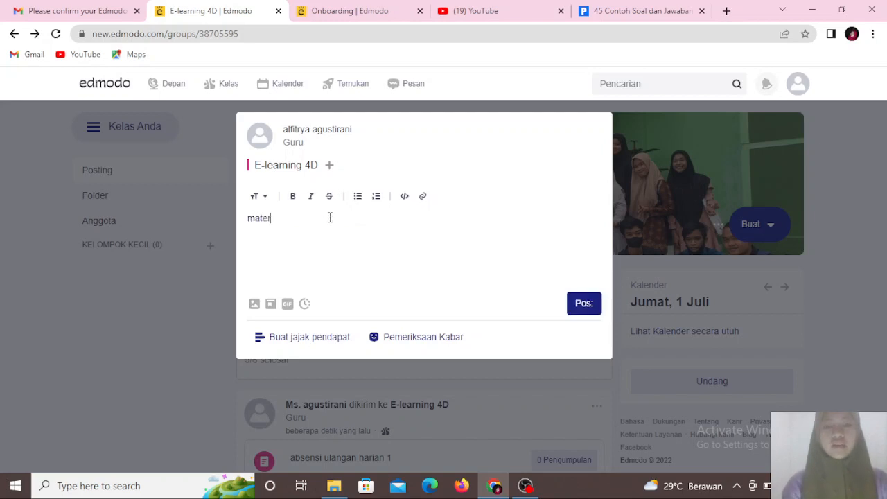
pyautogui.write('i 2')
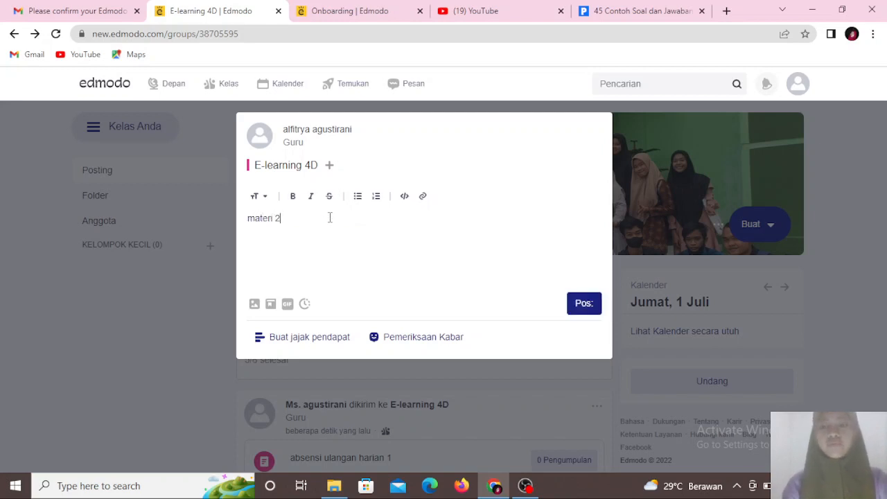
pyautogui.write('(')
pyautogui.write('tutor')
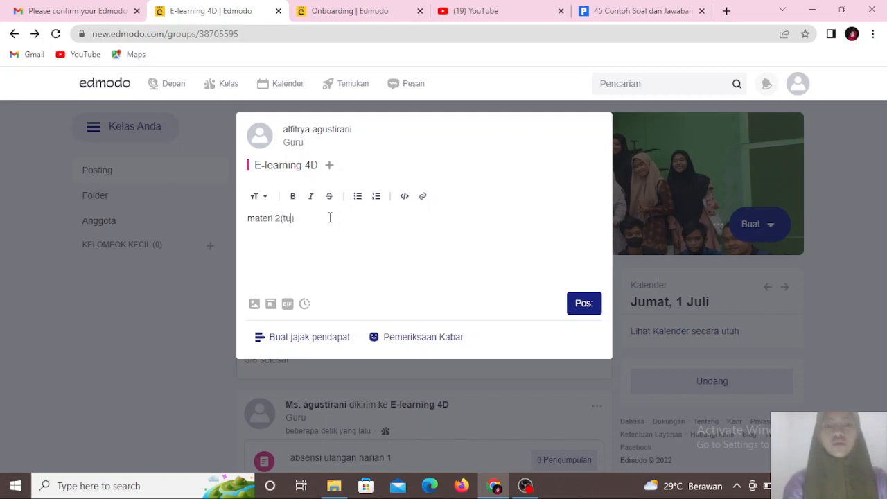
pyautogui.write('ial pembuatan ')
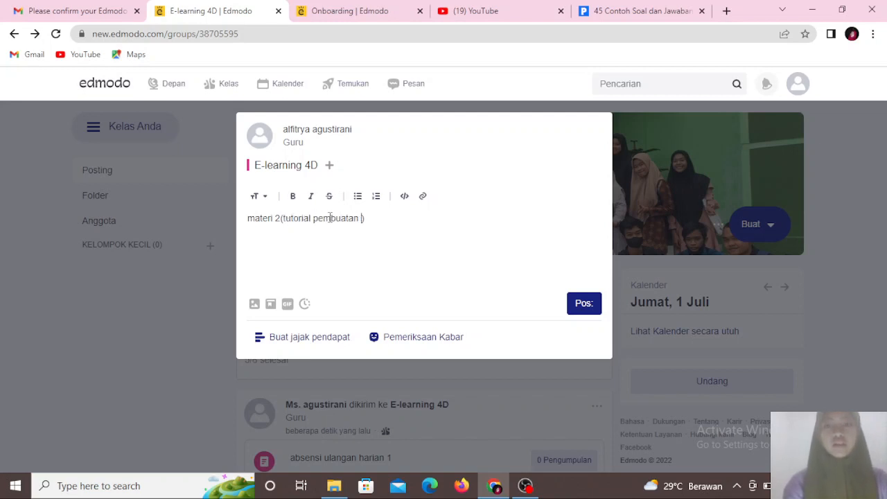
pyautogui.write('kelas d')
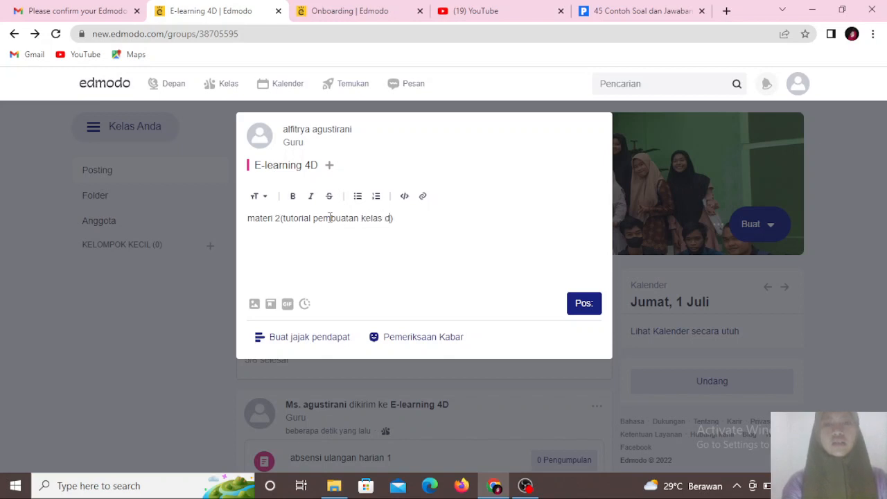
pyautogui.write('iakun edmodo')
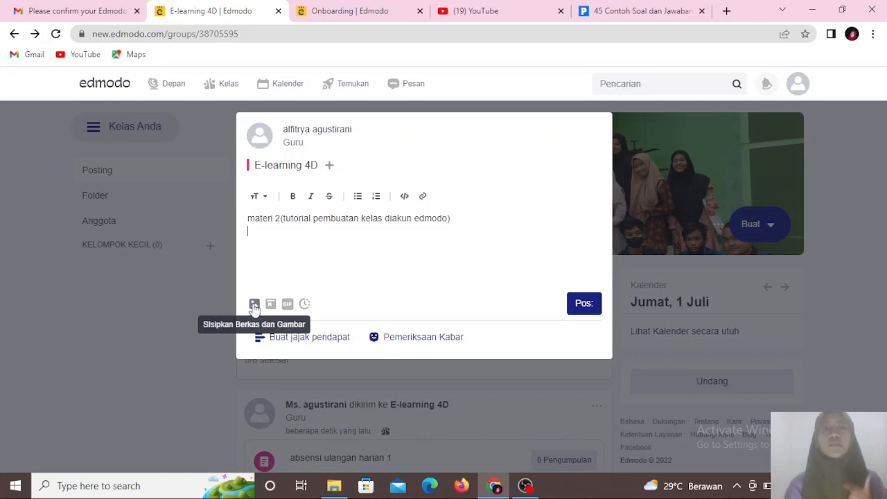
# - Switch to YouTube Studio and browse the channel's uploaded video list
pyautogui.click(473, 11)
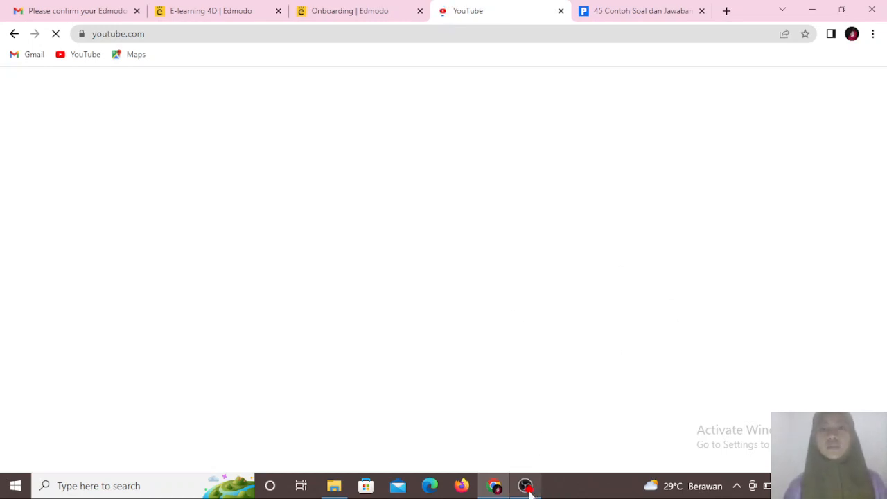
pyautogui.moveTo(528, 488)
pyautogui.click(539, 432)
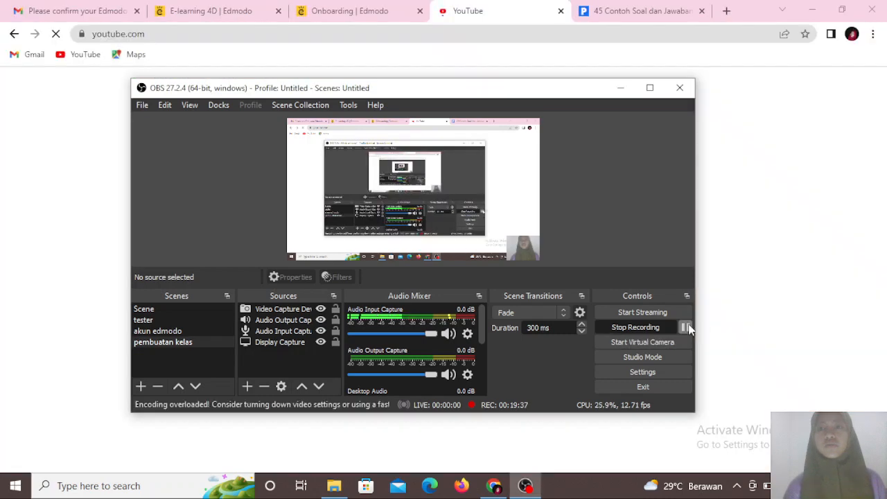
pyautogui.click(686, 327)
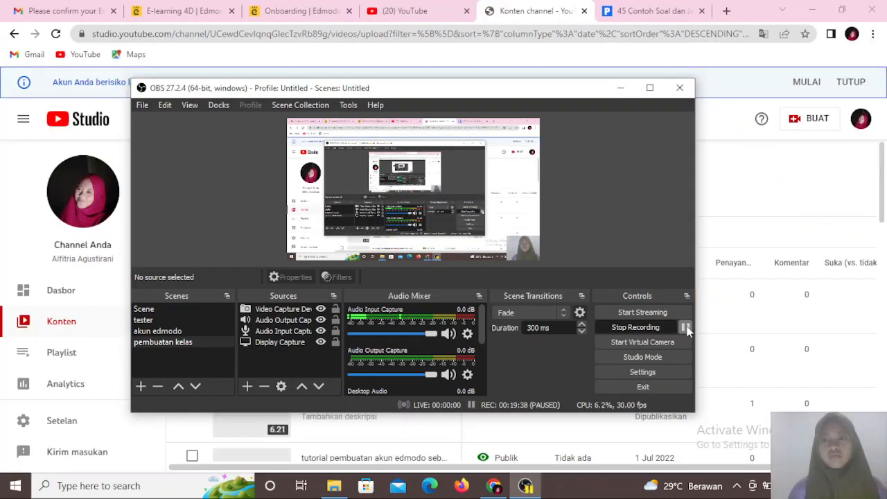
pyautogui.click(685, 327)
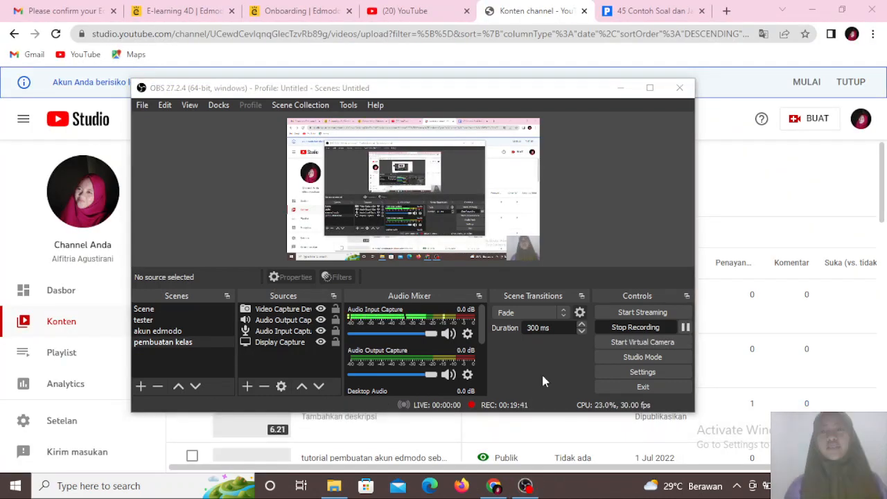
pyautogui.click(620, 88)
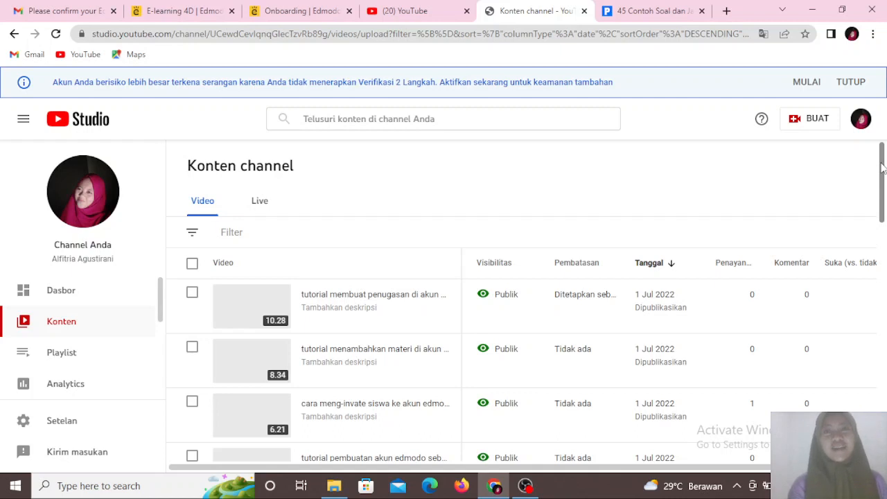
pyautogui.scroll(-1, 883, 176)
pyautogui.scroll(-3, 883, 182)
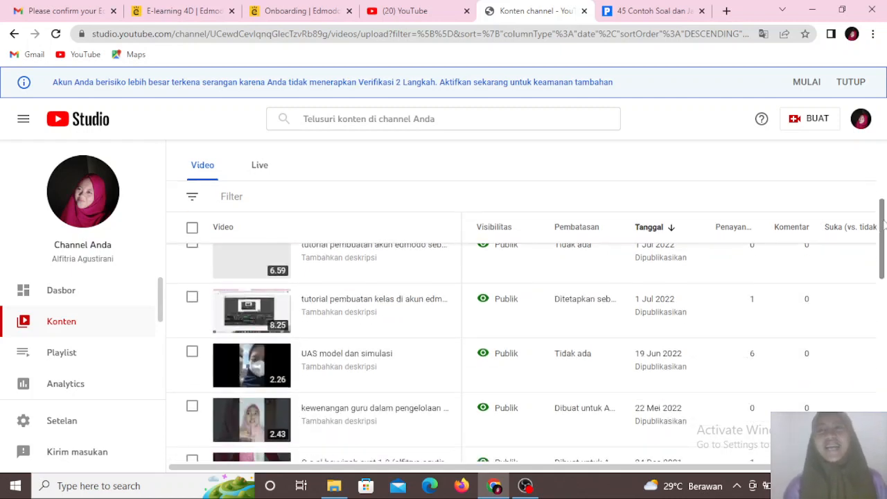
pyautogui.scroll(5, 882, 173)
pyautogui.scroll(-1, 882, 167)
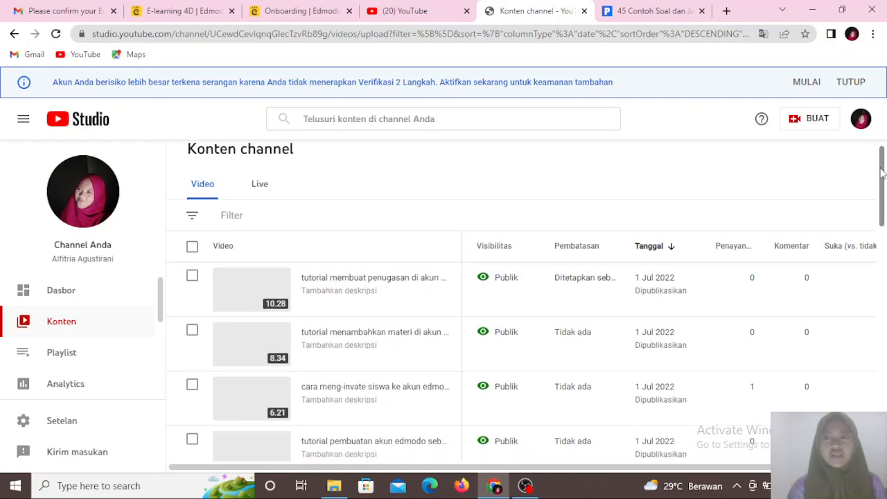
pyautogui.scroll(1, 883, 169)
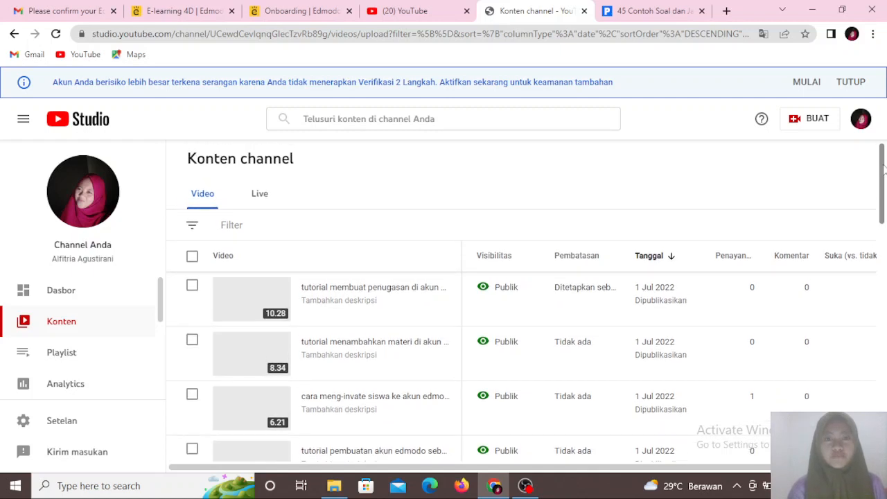
pyautogui.scroll(-2, 884, 169)
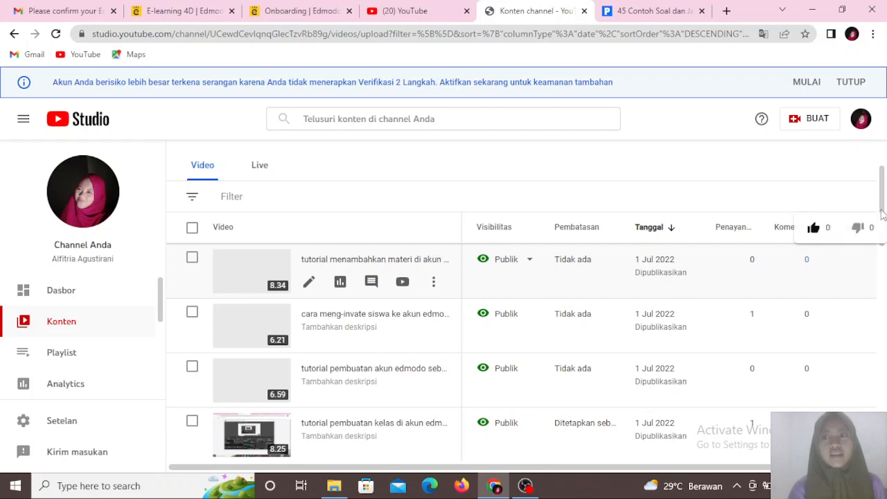
# - Copy the shareable link of the 'tutorial pembuatan kelas di akun edmodo' video from the channel's video list
pyautogui.moveTo(882, 207); pyautogui.dragTo(882, 230)
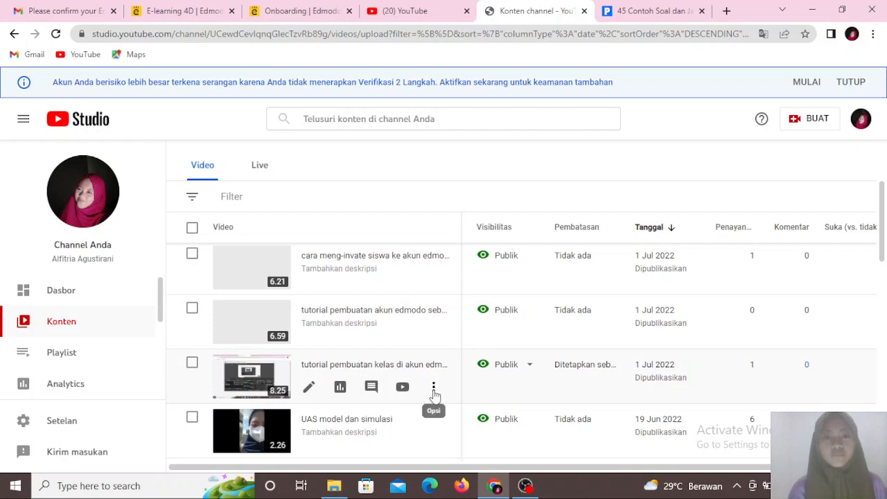
pyautogui.click(433, 388)
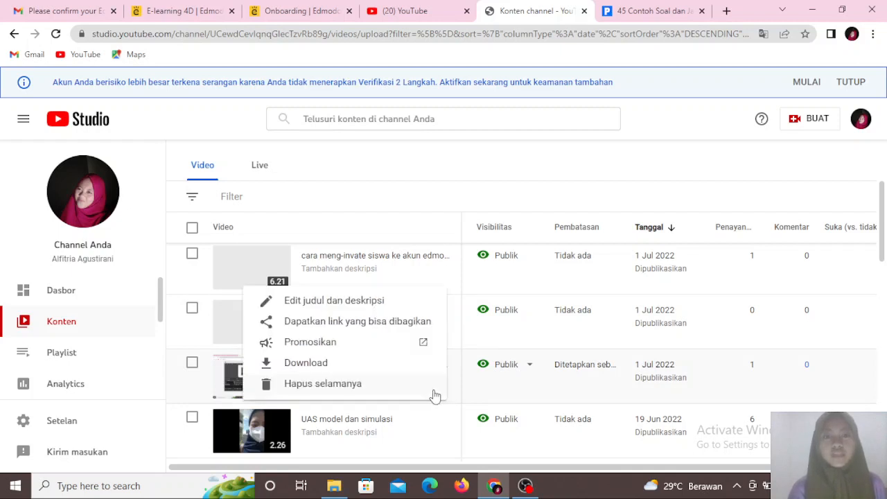
pyautogui.click(322, 323)
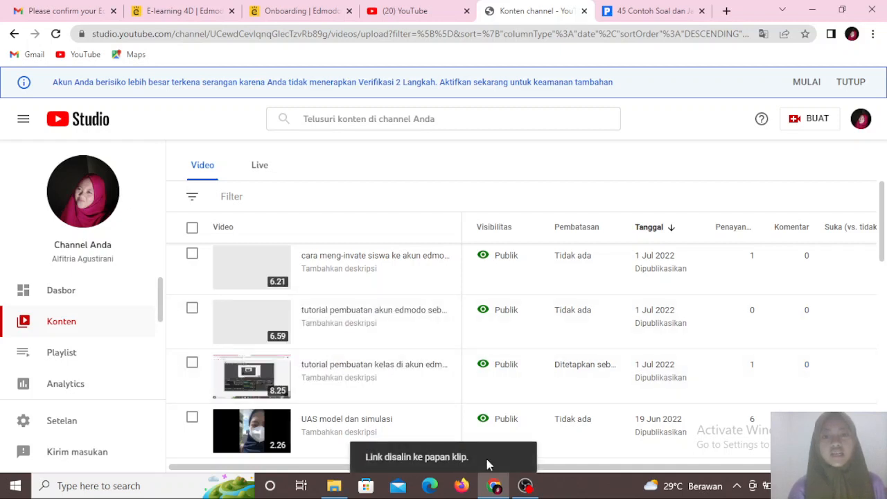
# - Return to the E-learning 4D post composer and paste the copied YouTube link below the 'materi 2' text
pyautogui.click(173, 11)
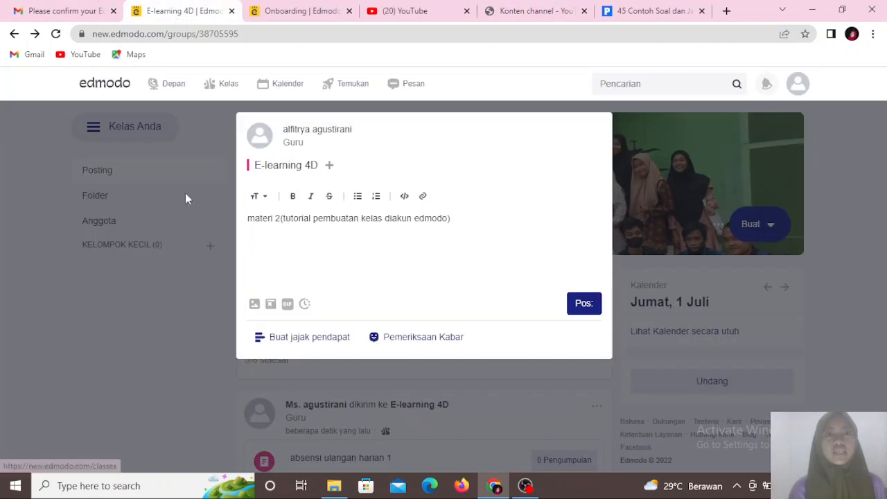
pyautogui.click(282, 261)
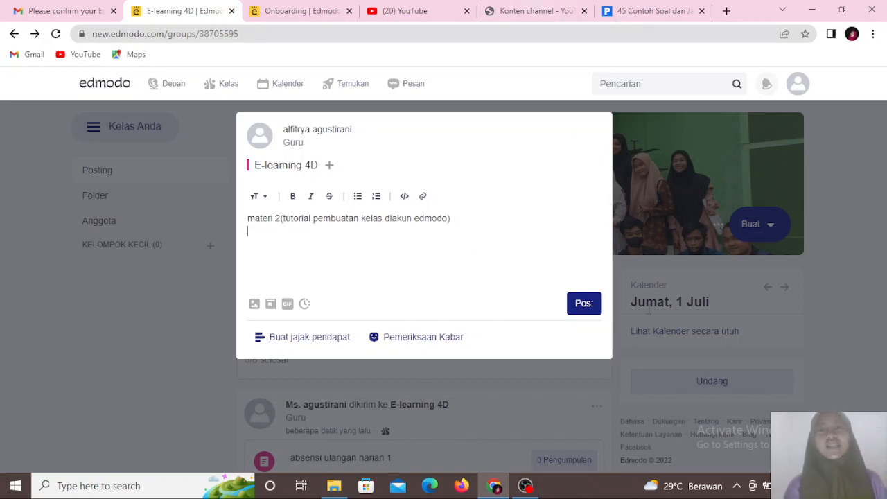
pyautogui.click(526, 485)
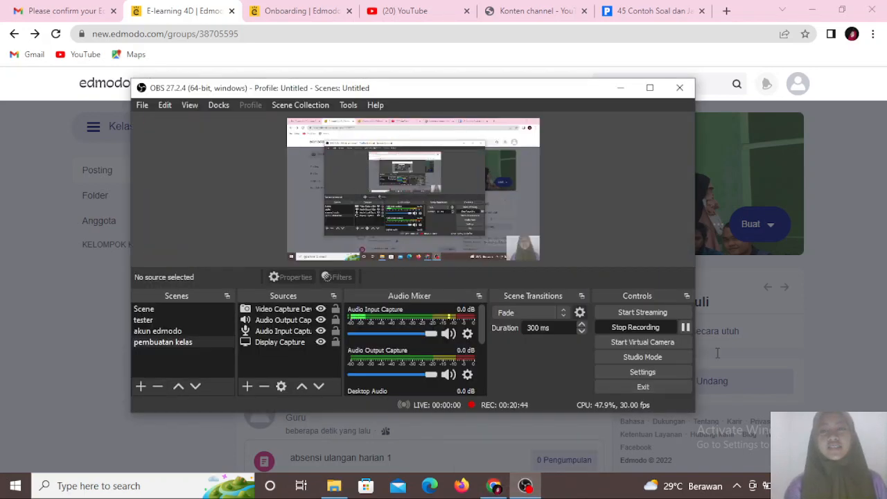
pyautogui.click(685, 329)
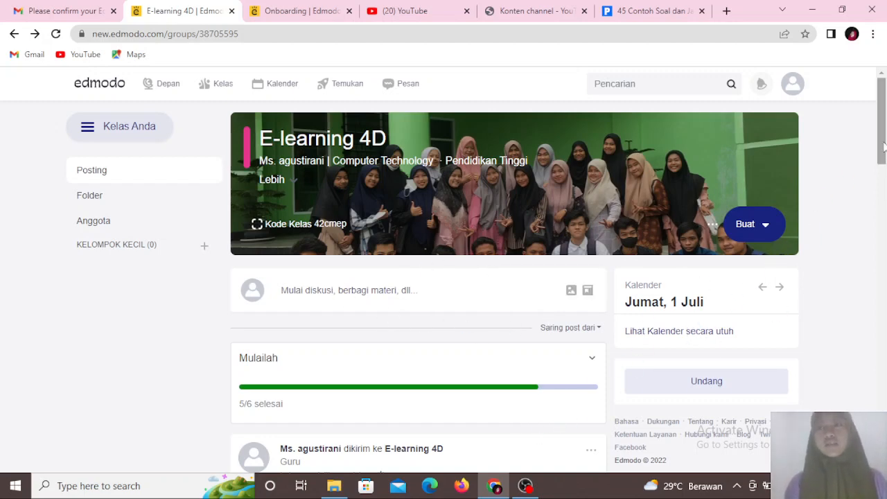
pyautogui.scroll(-4, 884, 145)
pyautogui.scroll(3, 884, 147)
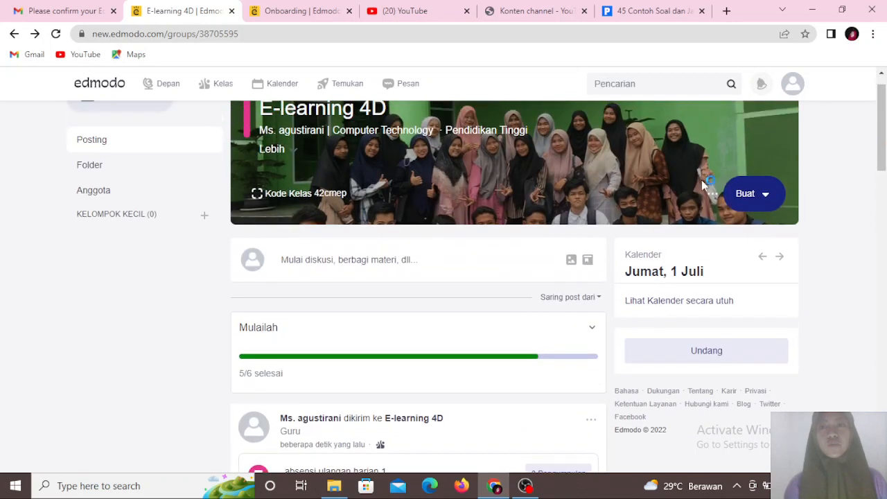
pyautogui.click(395, 258)
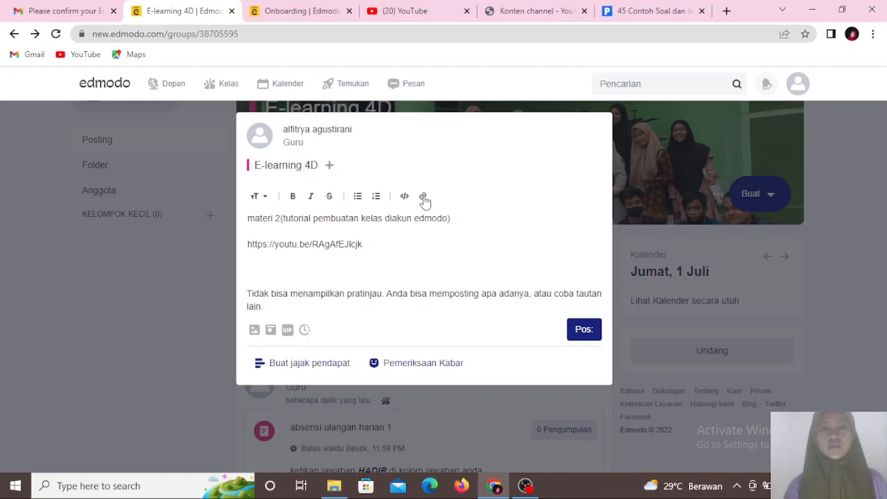
pyautogui.click(422, 196)
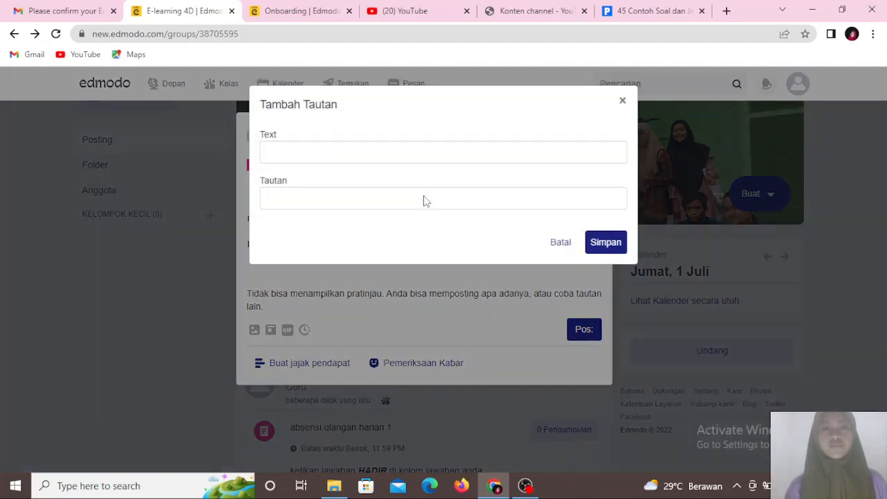
pyautogui.click(337, 150)
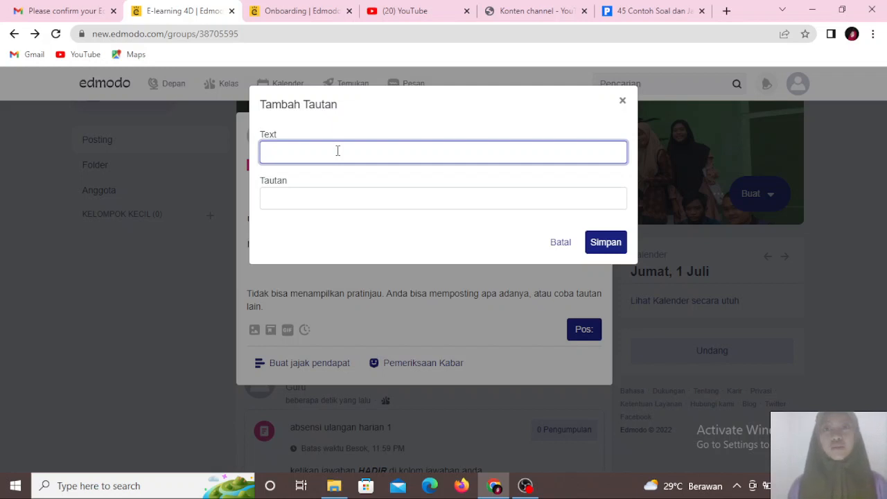
pyautogui.write('materi')
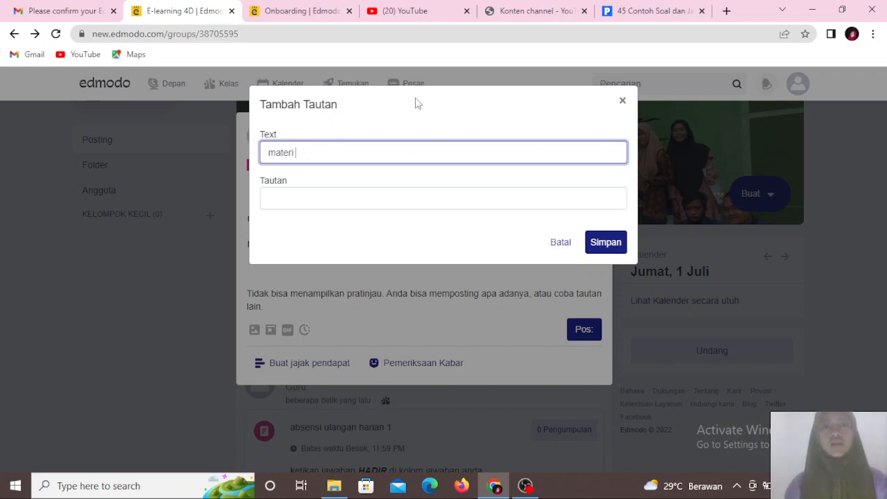
pyautogui.click(526, 104)
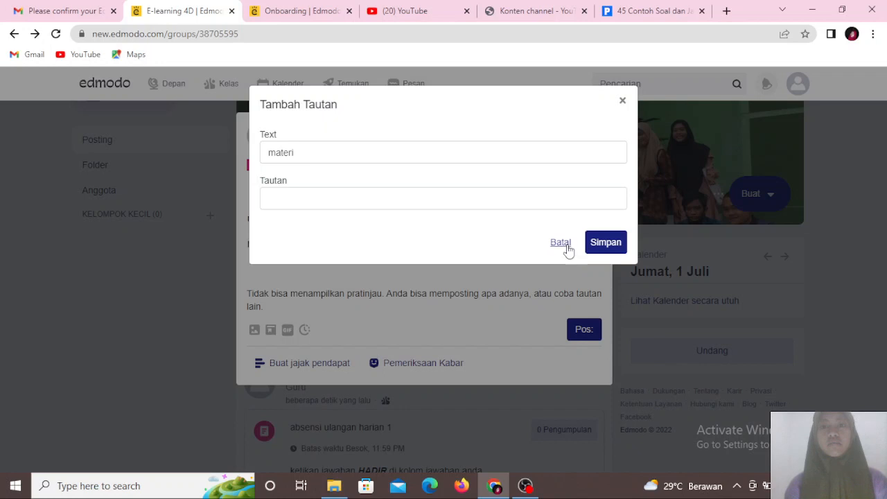
pyautogui.click(560, 244)
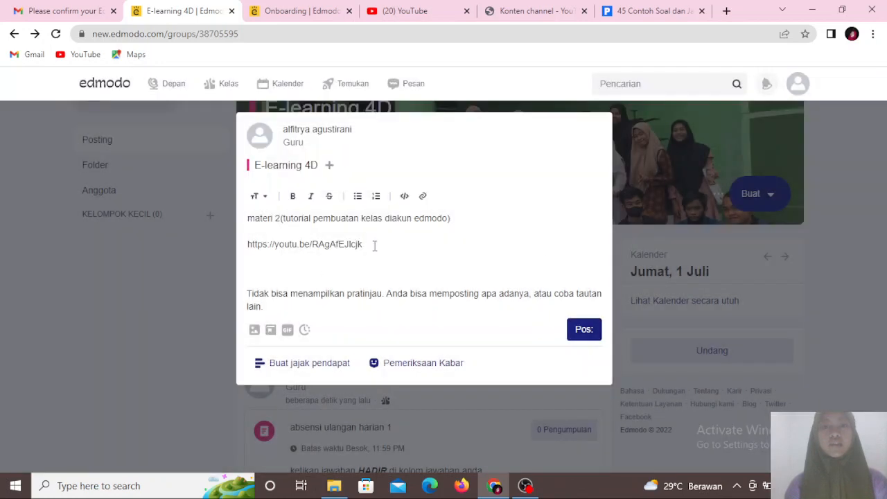
pyautogui.press('BackSpace')
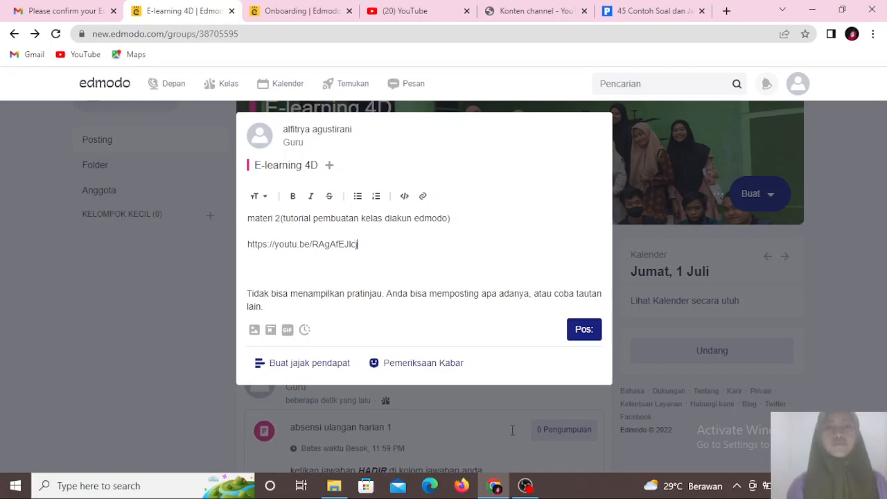
pyautogui.click(525, 485)
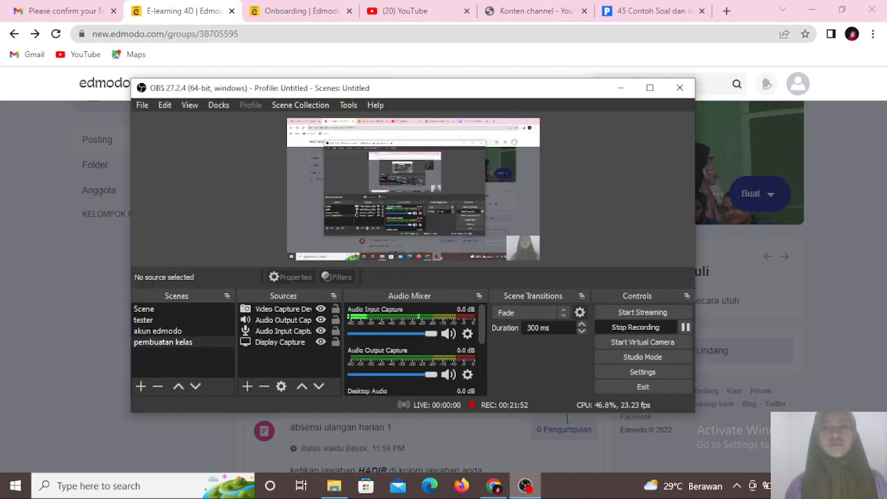
pyautogui.click(686, 327)
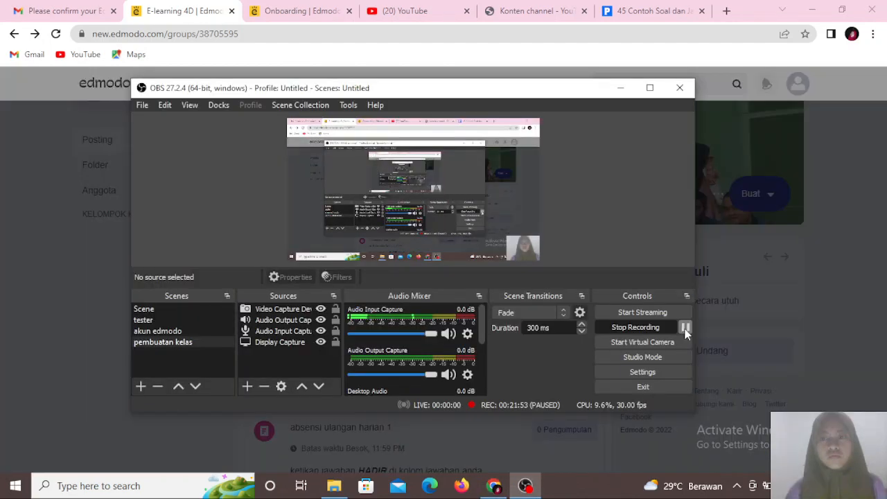
pyautogui.click(620, 88)
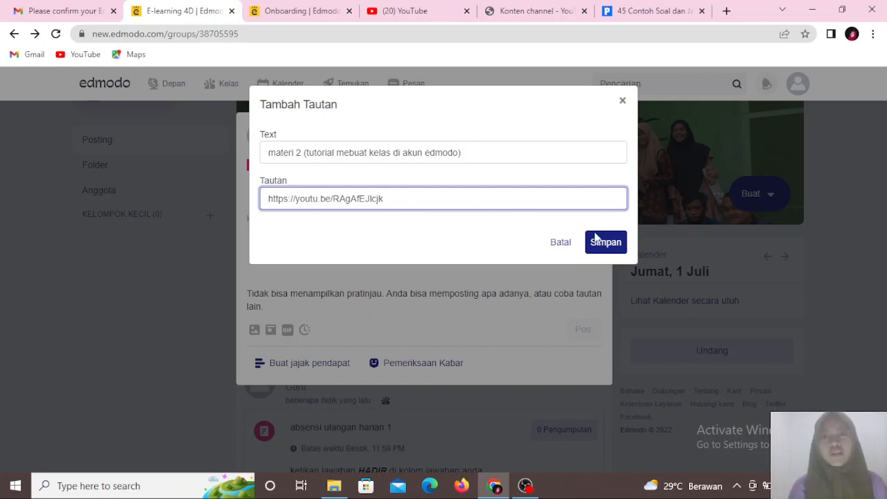
pyautogui.click(601, 244)
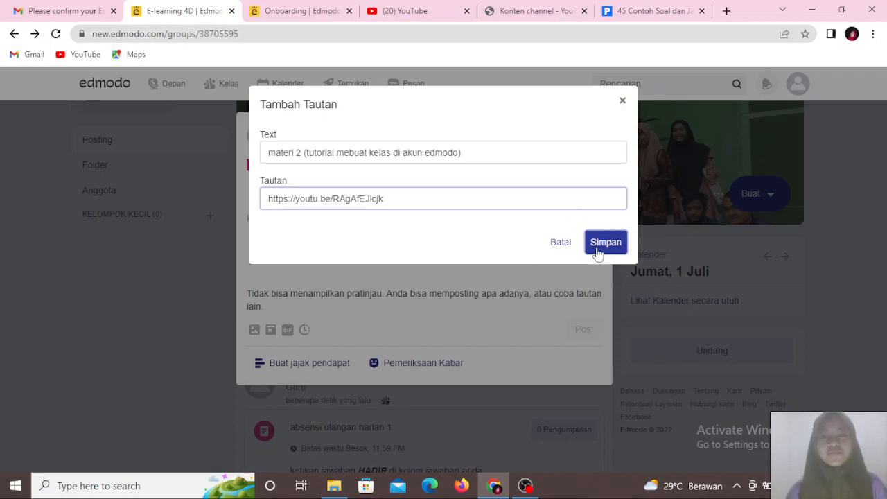
# - Publish the 'materi 2' post with the linked video preview to the E-learning 4D class
pyautogui.click(524, 486)
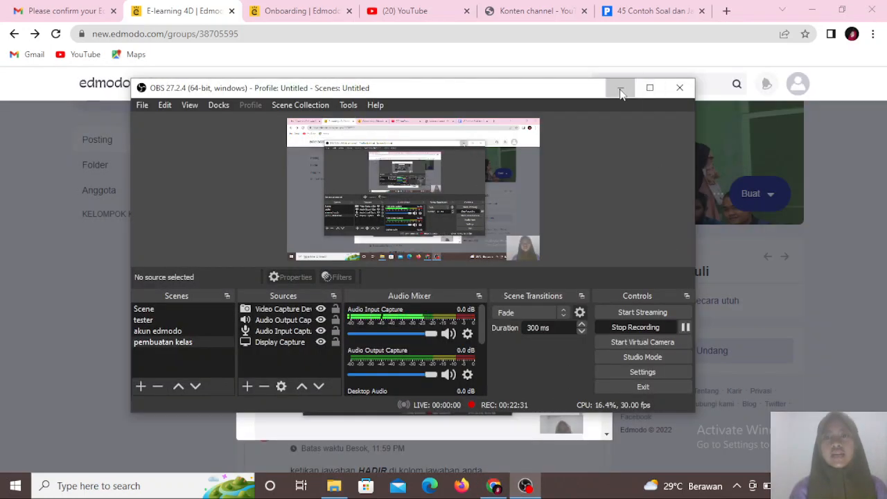
pyautogui.click(620, 89)
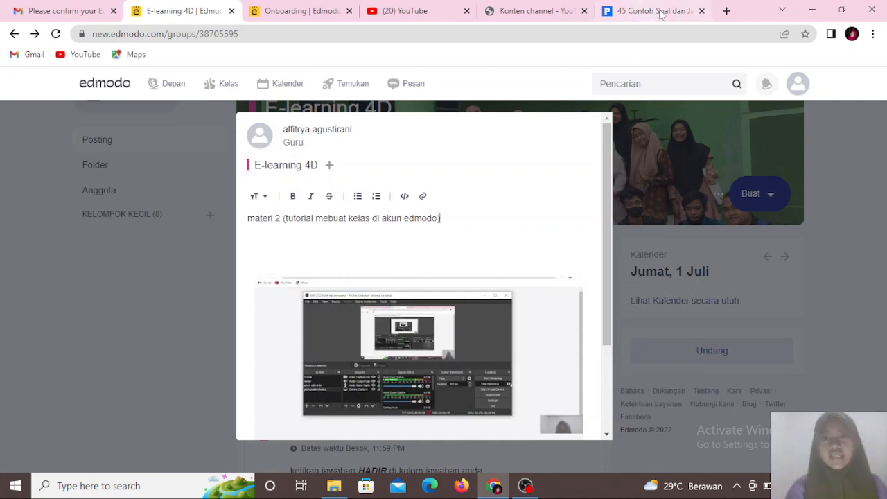
pyautogui.moveTo(607, 178)
pyautogui.mouseDown()
pyautogui.moveTo(601, 275)
pyautogui.moveTo(602, 183)
pyautogui.mouseUp()
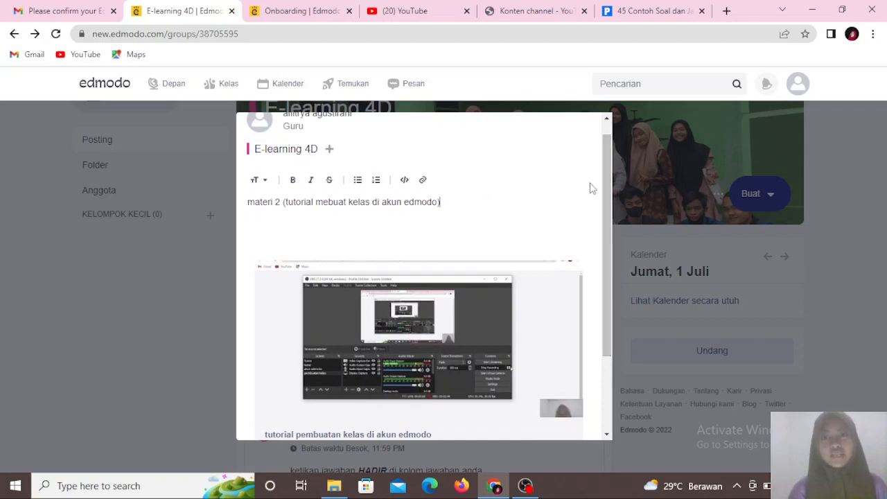
pyautogui.moveTo(607, 190); pyautogui.dragTo(611, 267)
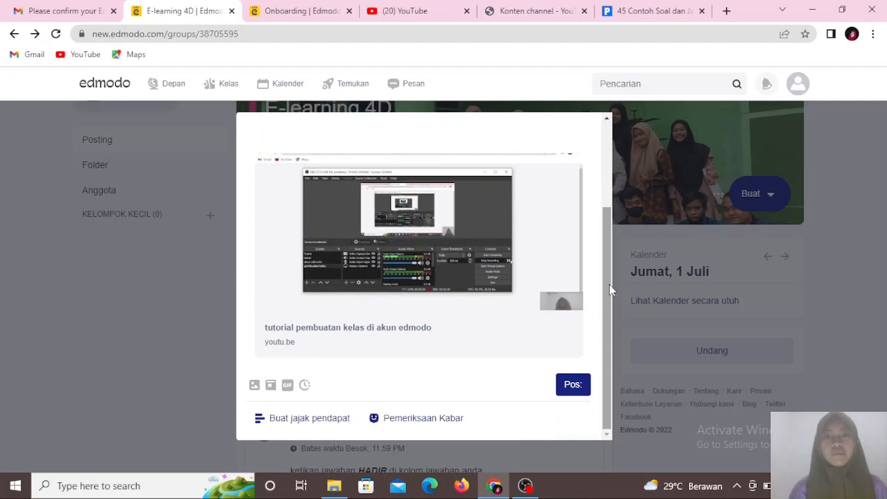
pyautogui.click(581, 392)
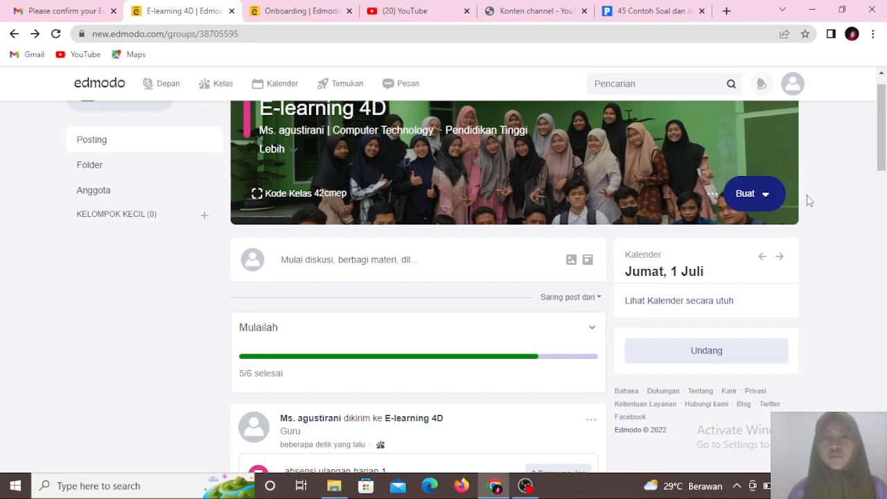
# - Reload the class stream and review the published 'materi 2' post
pyautogui.moveTo(881, 152); pyautogui.dragTo(876, 192)
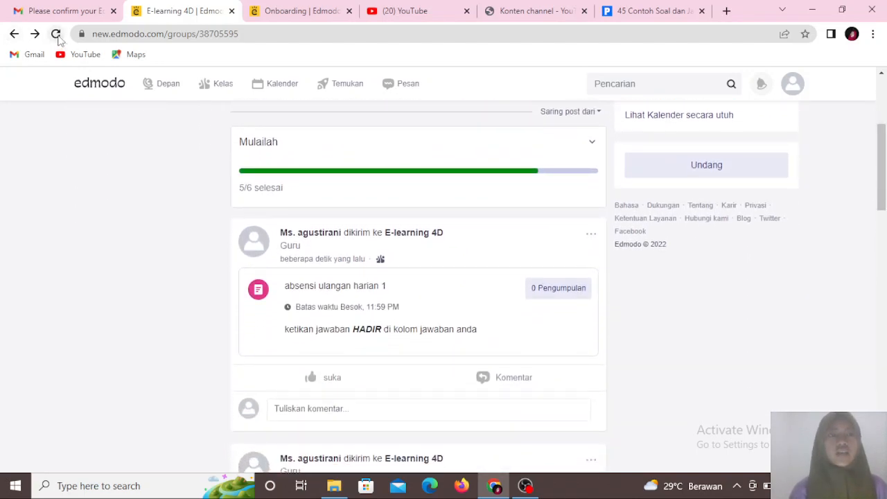
pyautogui.click(56, 34)
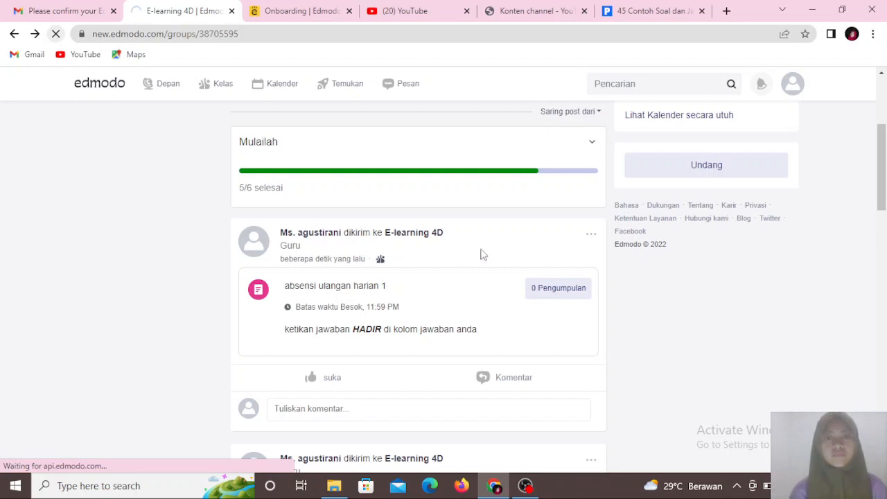
pyautogui.click(526, 486)
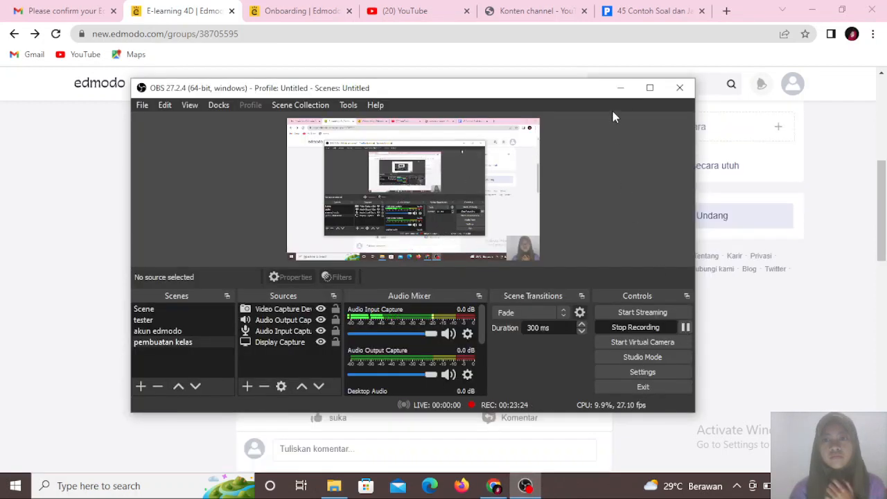
pyautogui.click(620, 86)
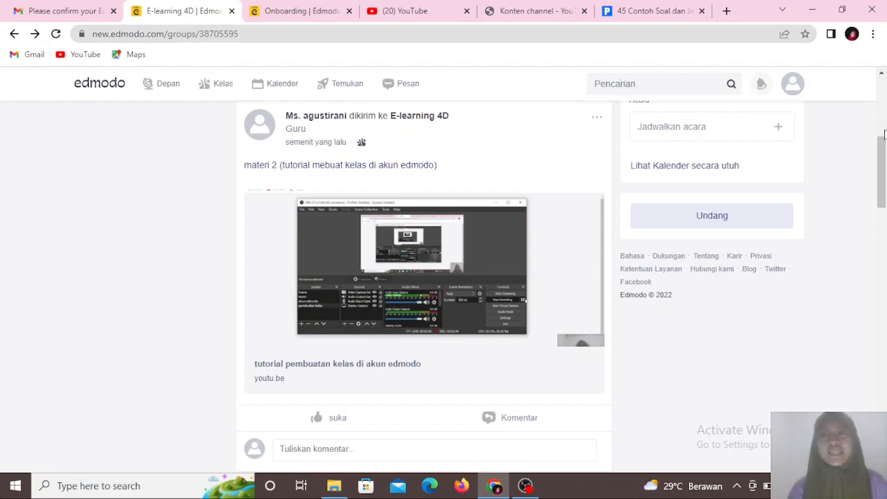
pyautogui.moveTo(881, 166)
pyautogui.mouseDown()
pyautogui.moveTo(881, 123)
pyautogui.moveTo(874, 169)
pyautogui.mouseUp()
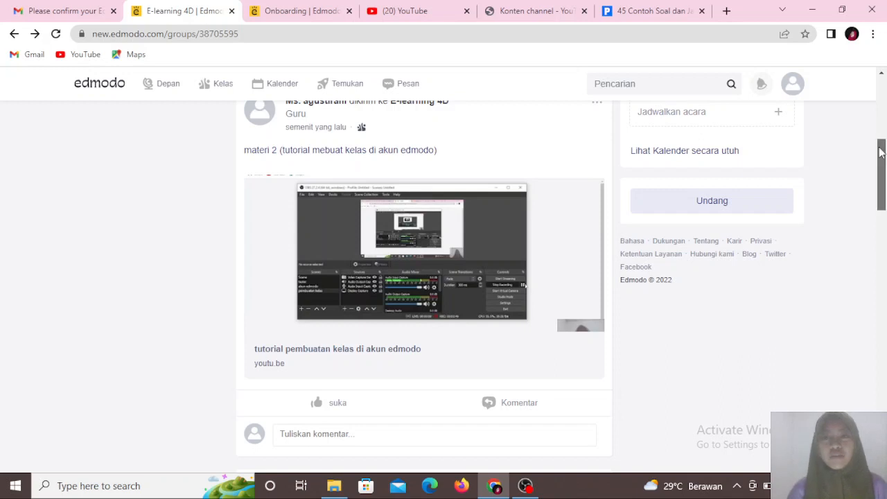
pyautogui.moveTo(881, 152)
pyautogui.mouseDown()
pyautogui.moveTo(884, 401)
pyautogui.moveTo(882, 76)
pyautogui.moveTo(883, 173)
pyautogui.moveTo(883, 139)
pyautogui.mouseUp()
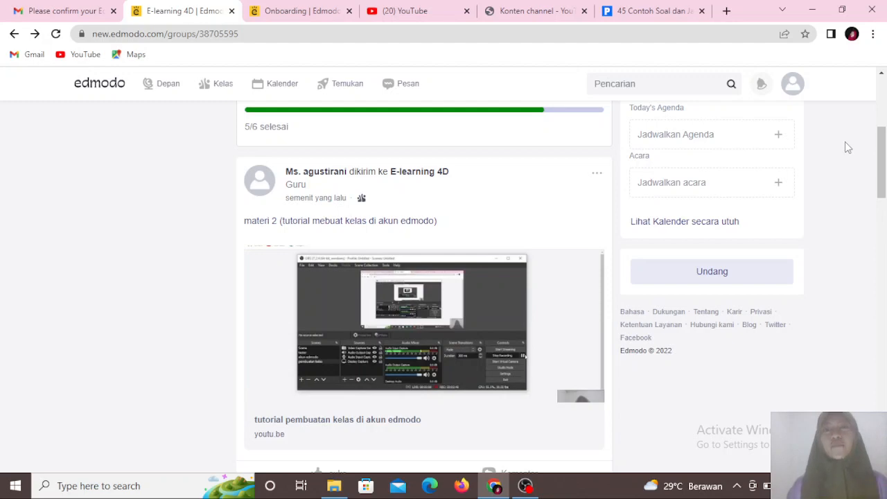
pyautogui.moveTo(878, 152); pyautogui.dragTo(884, 100)
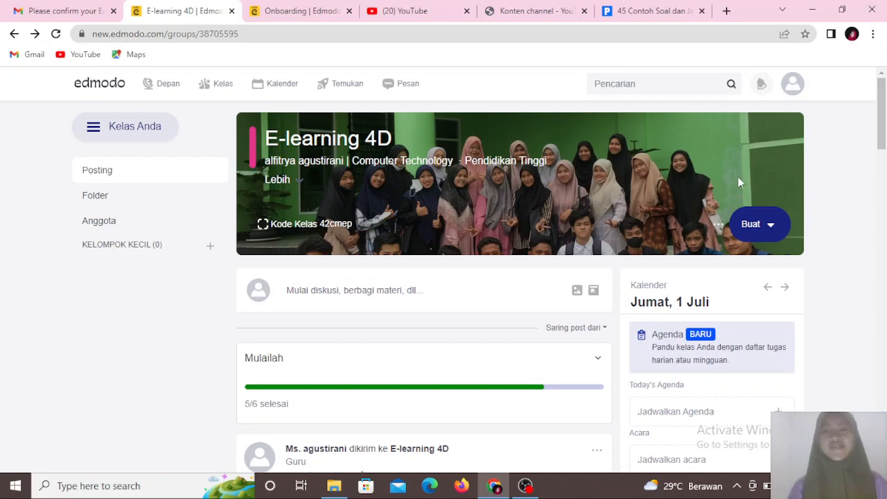
pyautogui.click(524, 488)
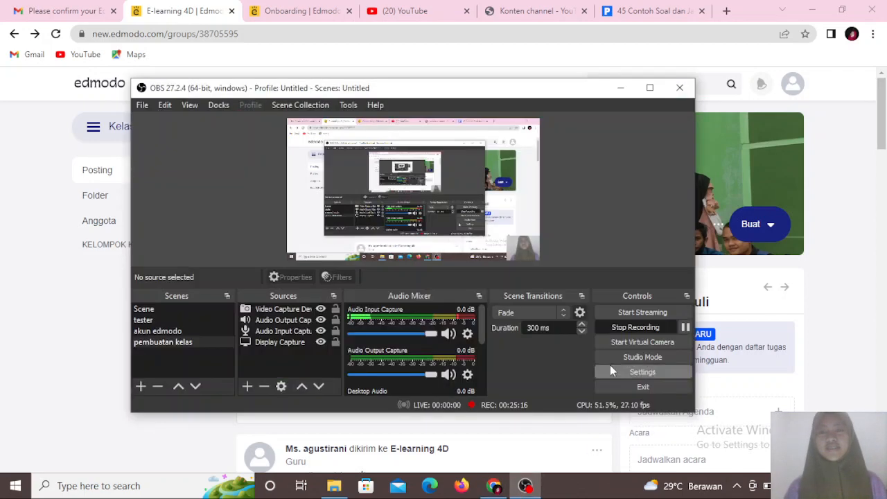